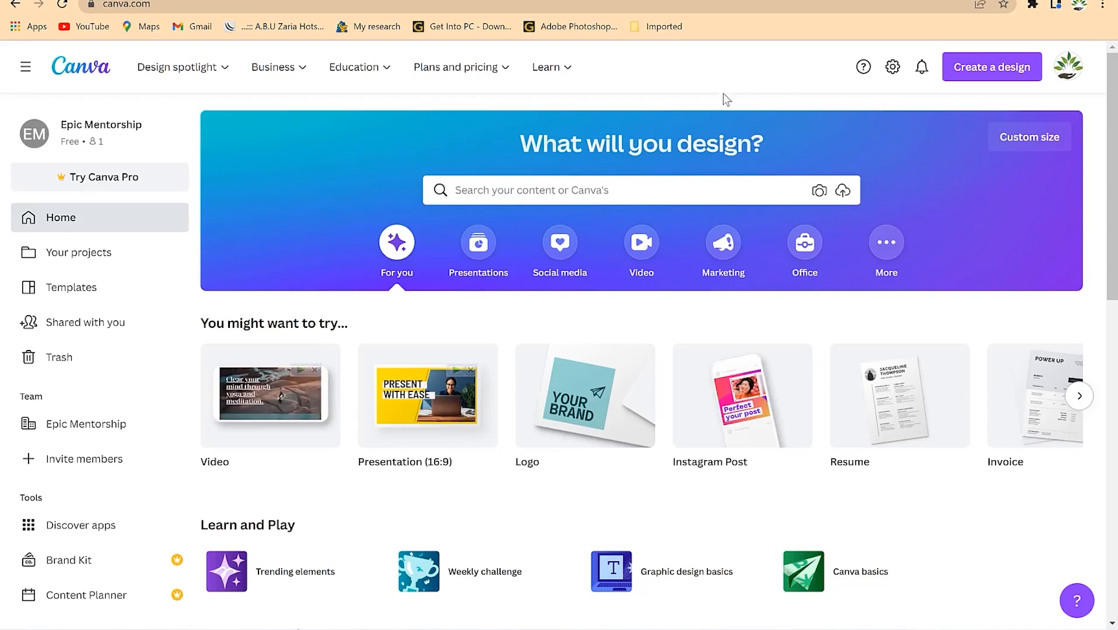
Look through the suggested design types available for a new design.
click(995, 75)
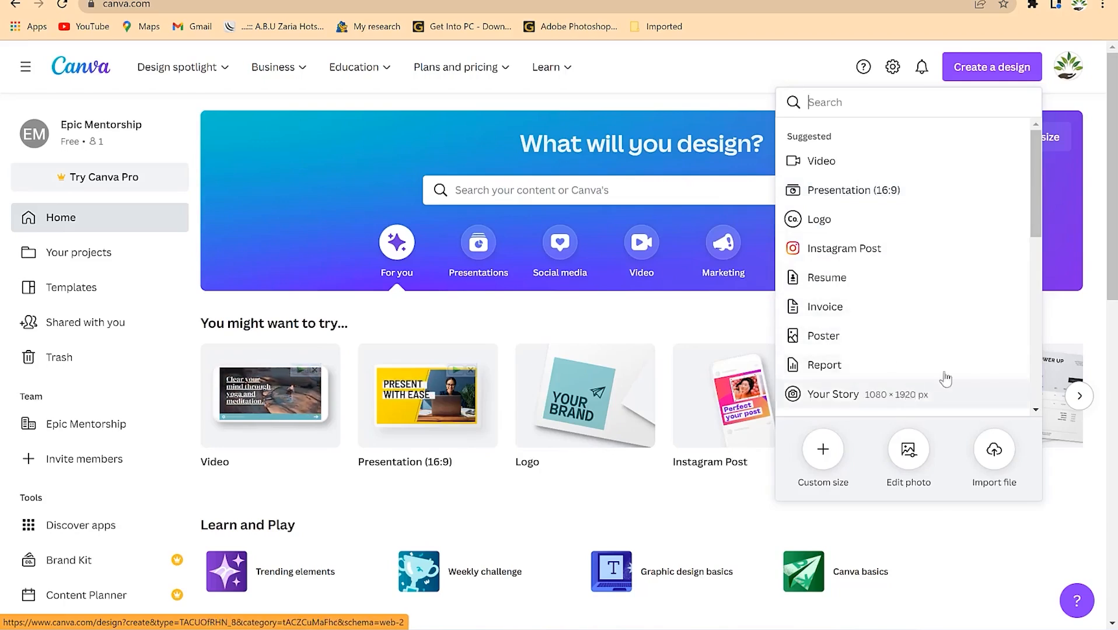
drag(1038, 205, 1030, 399)
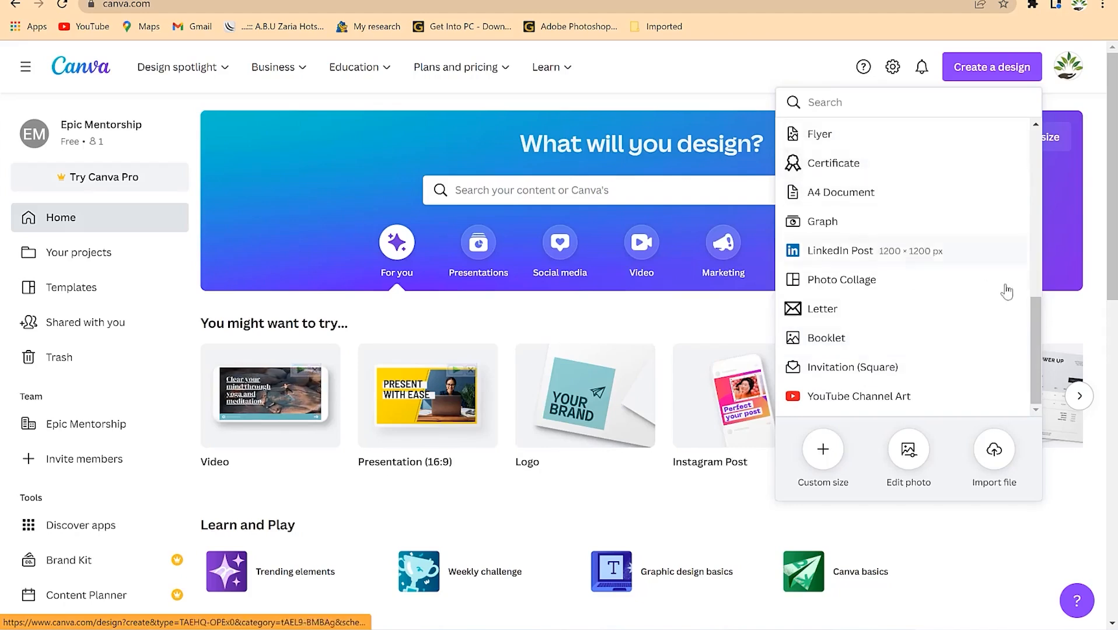
drag(1036, 353, 1030, 145)
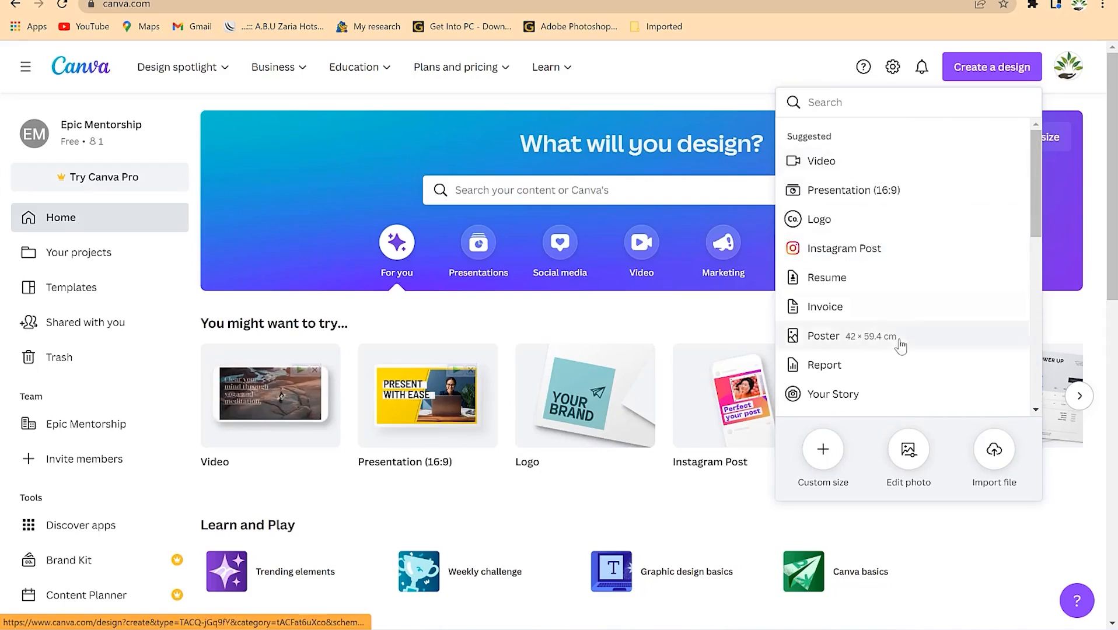
click(744, 65)
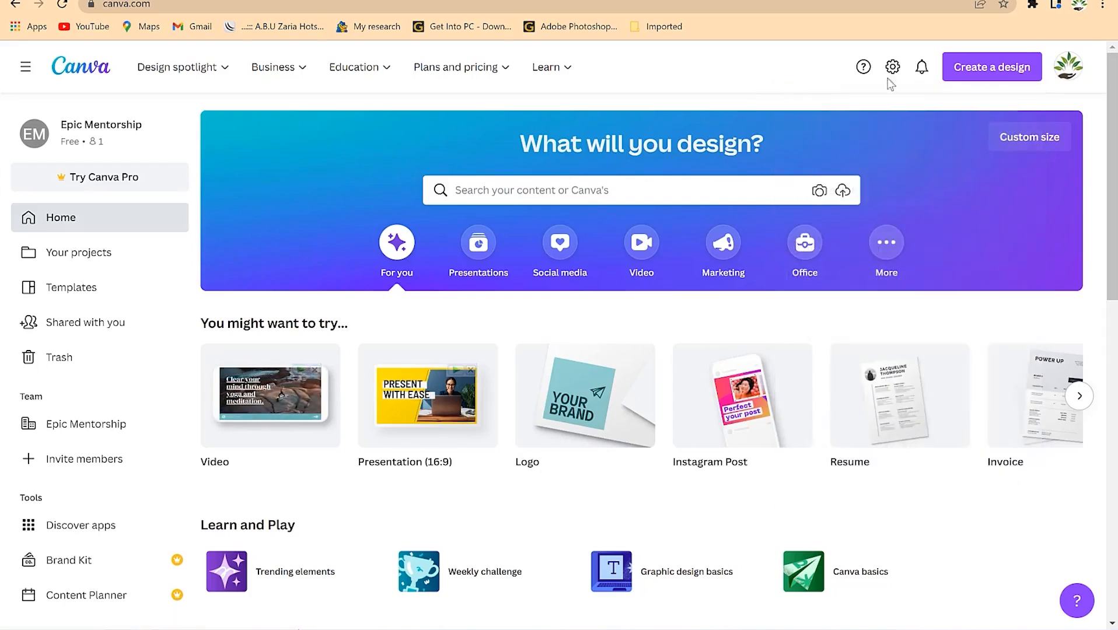
Examine the custom size options for a new design, including the width, height and measurement unit choices.
click(1034, 153)
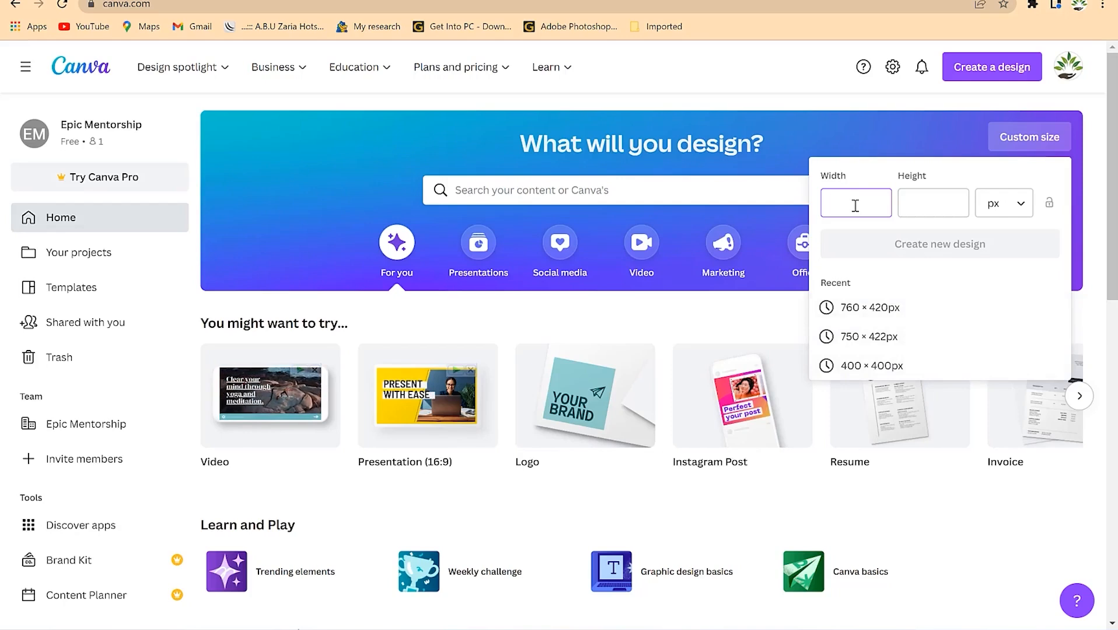
click(1021, 208)
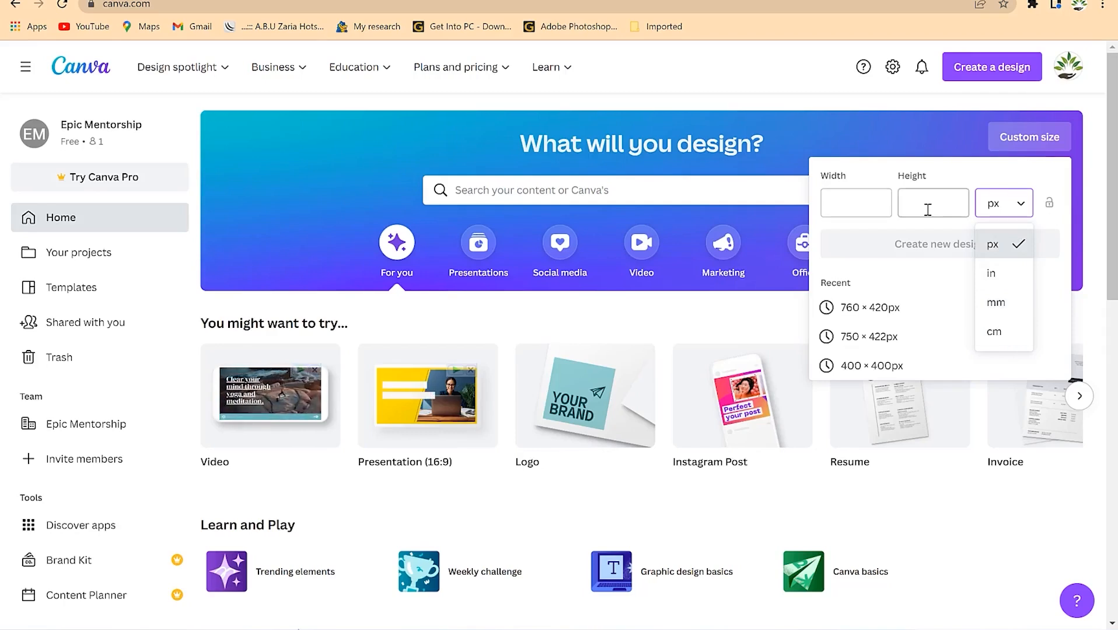
click(877, 207)
click(840, 205)
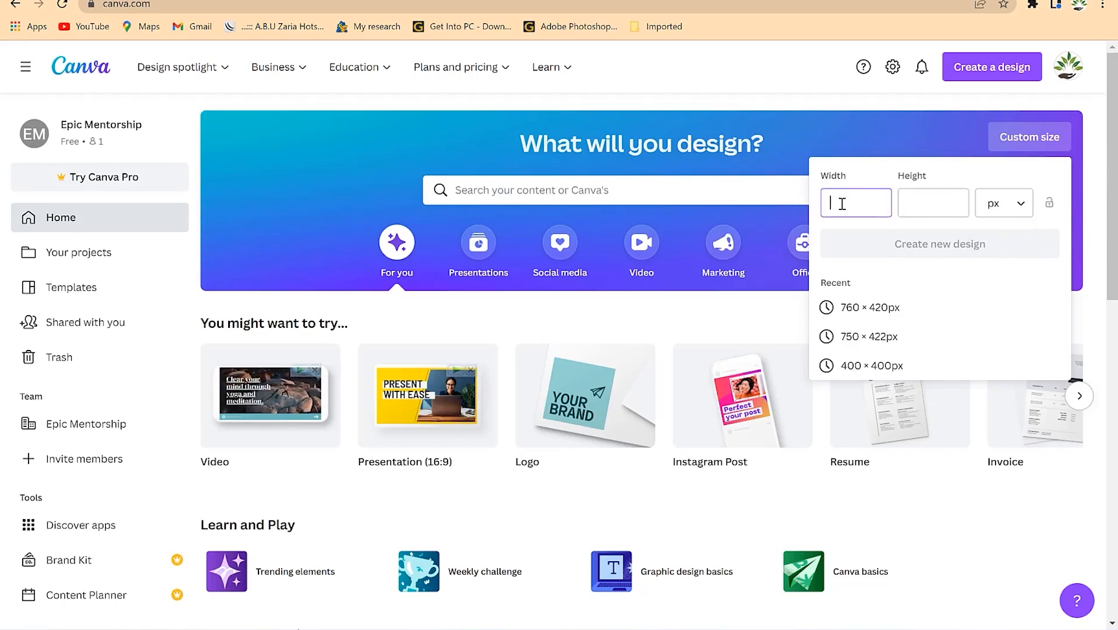
click(915, 209)
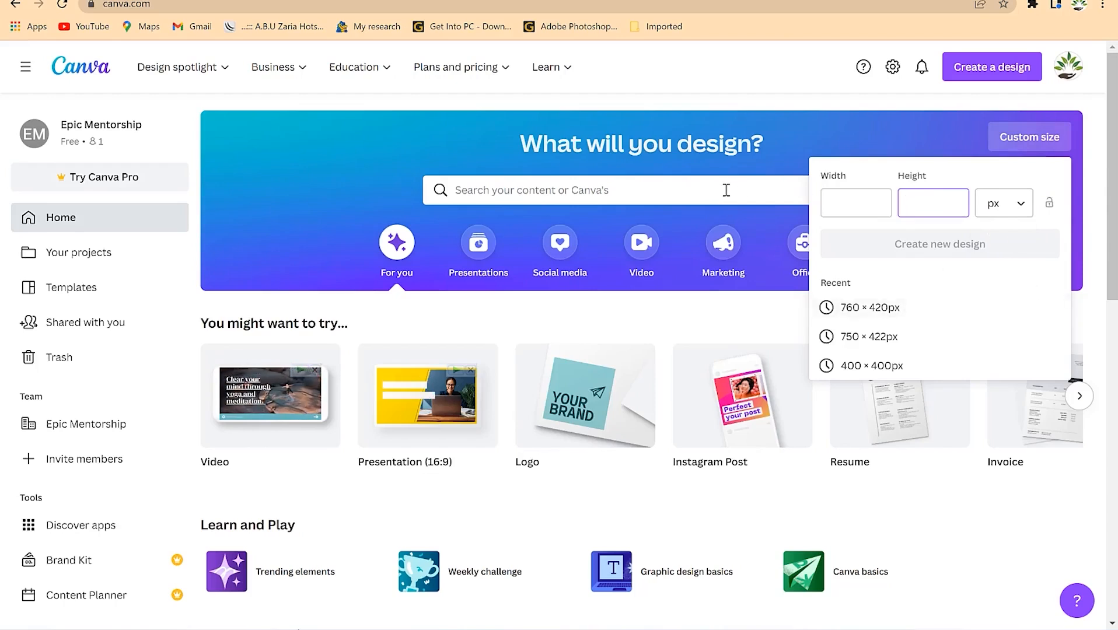
click(846, 105)
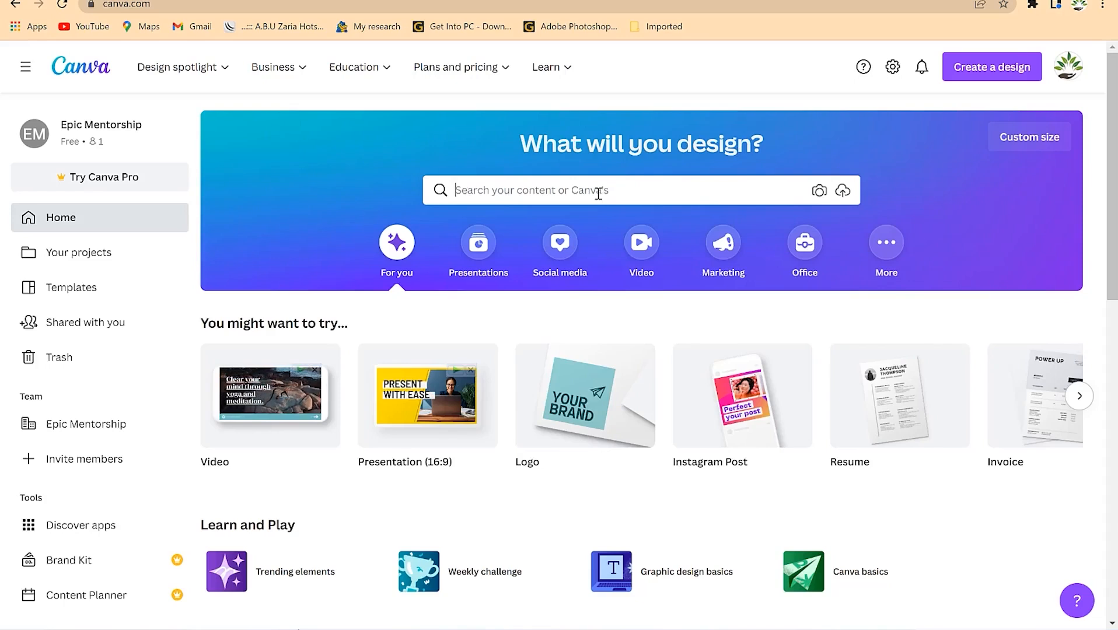
Search the templates for "poster".
click(598, 193)
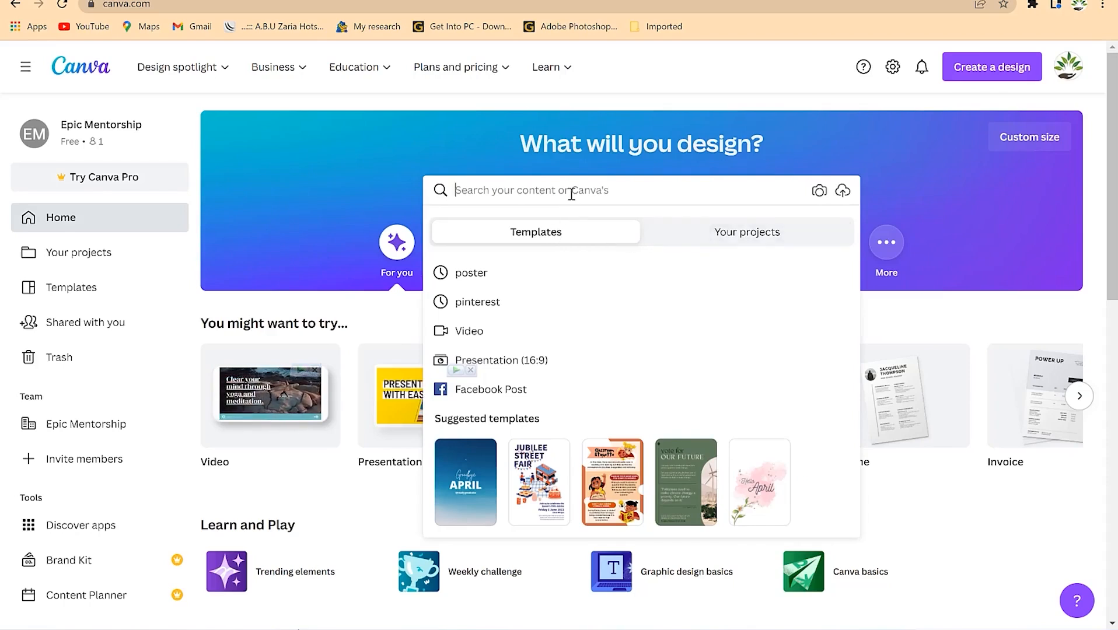
text(poster)
key(Return)
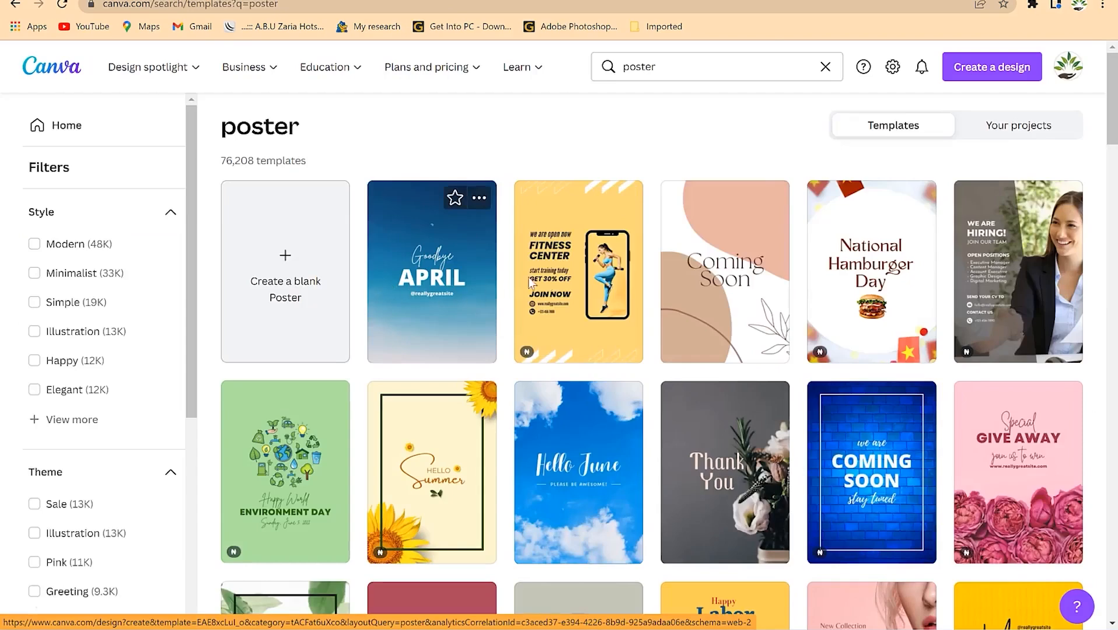
Browse the poster template results and check which designs are free, paid or Pro.
scroll(702, 286, down, 1)
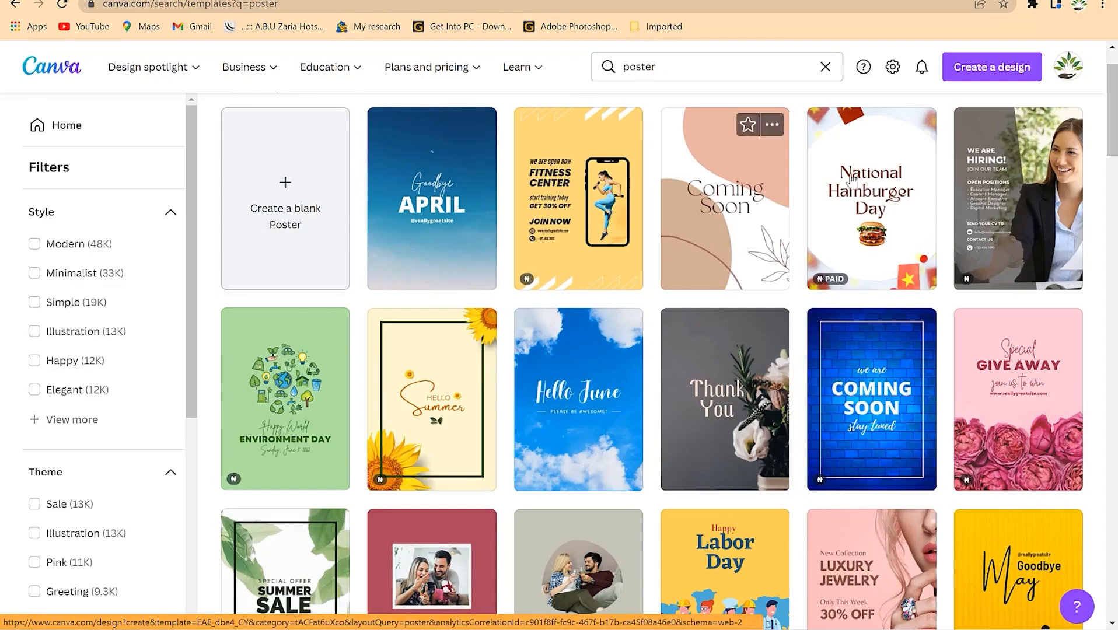
scroll(635, 311, down, 2)
scroll(632, 303, down, 12)
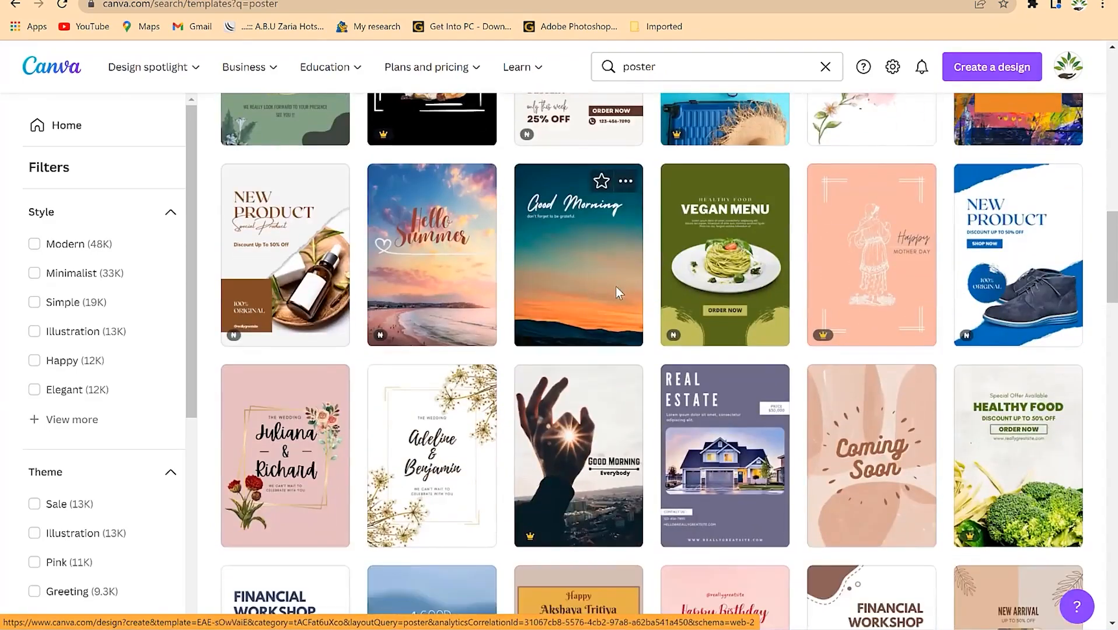
scroll(616, 286, down, 5)
scroll(615, 292, down, 5)
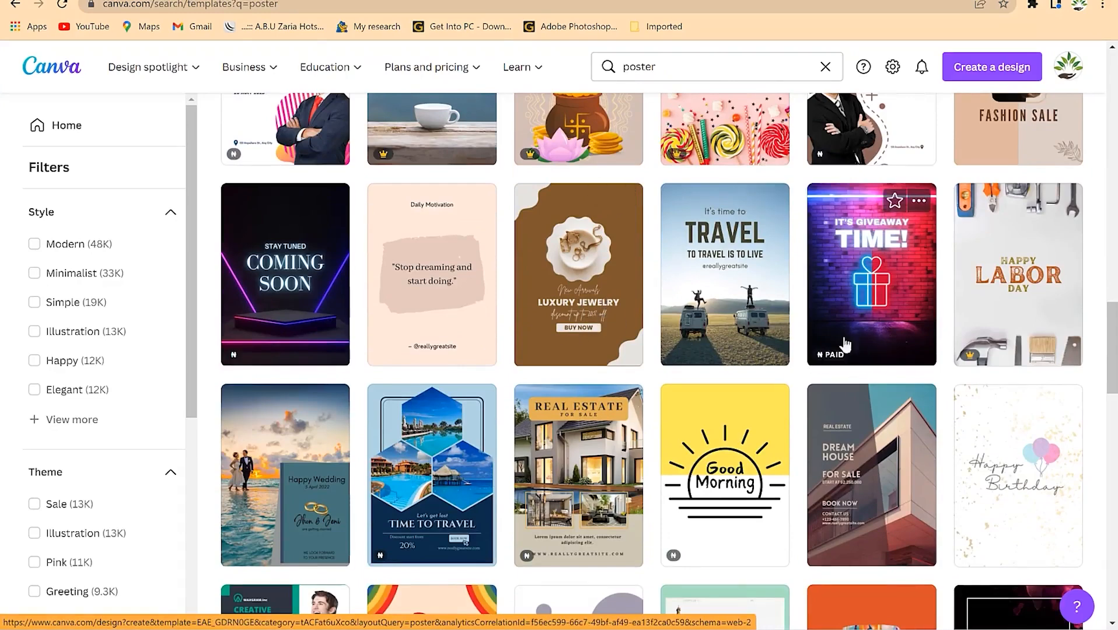
scroll(751, 336, up, 6)
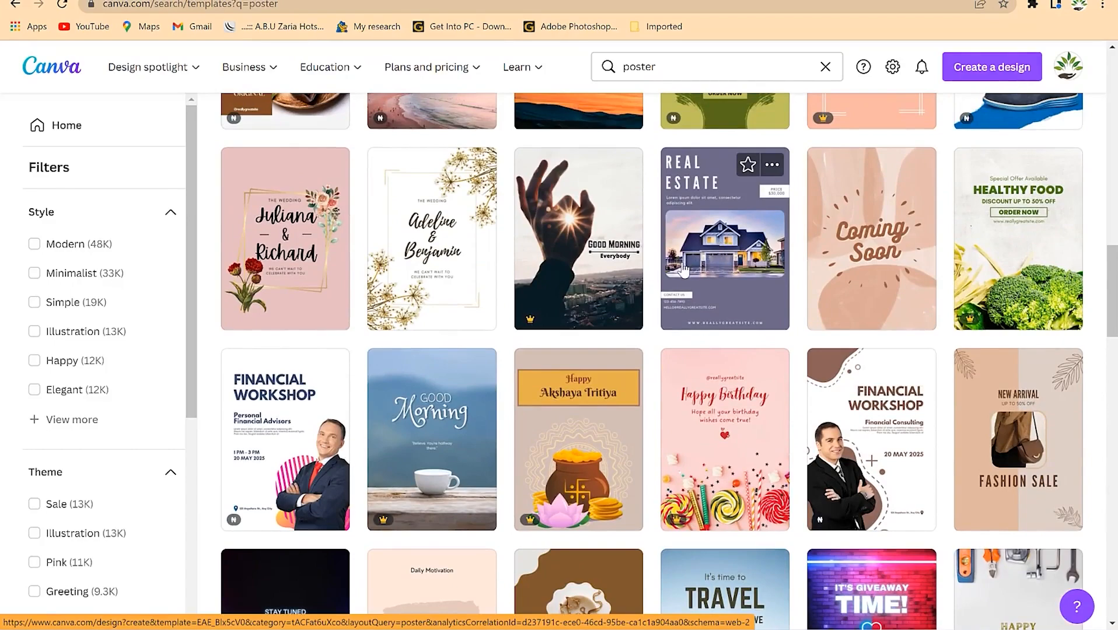
scroll(755, 273, up, 3)
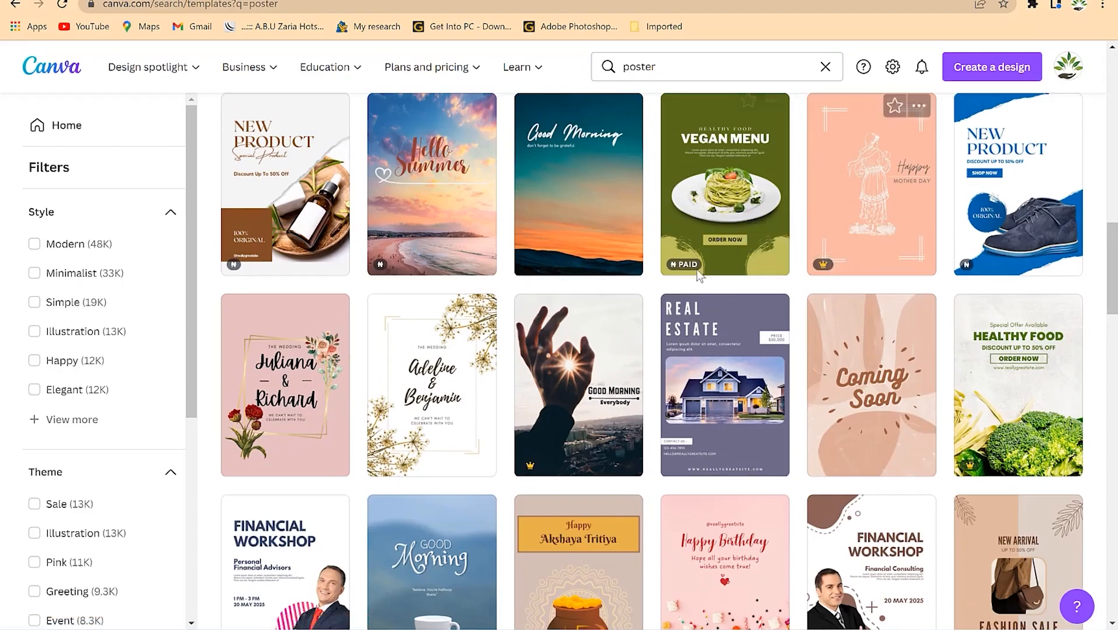
mouse_move(682, 266)
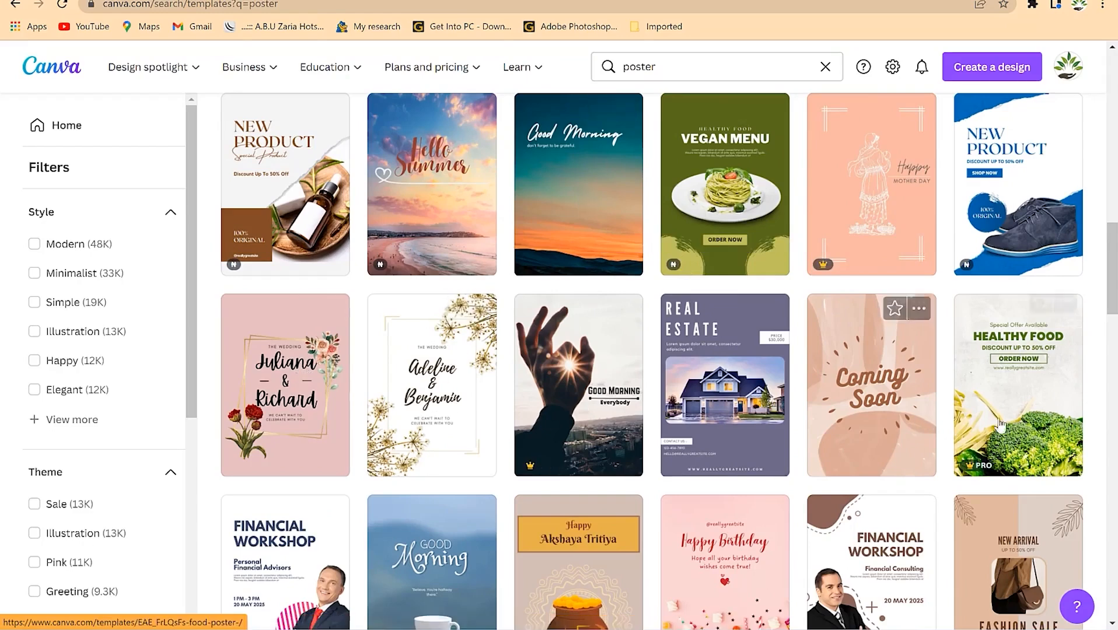
scroll(496, 419, down, 3)
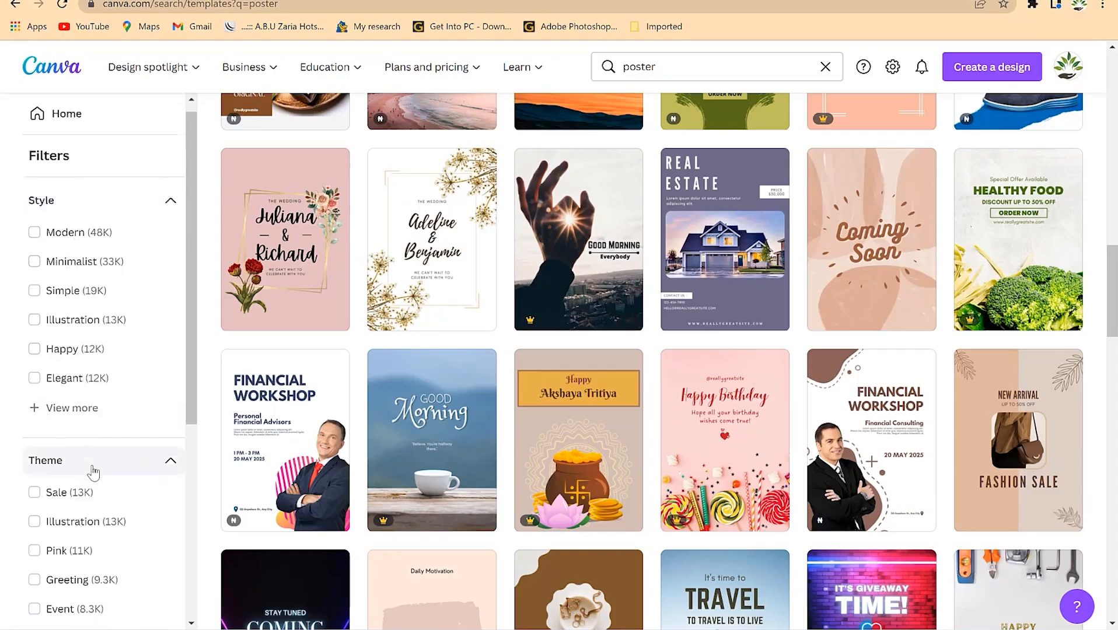
Review the style, theme, price and colour filters available for the poster templates.
scroll(70, 467, down, 3)
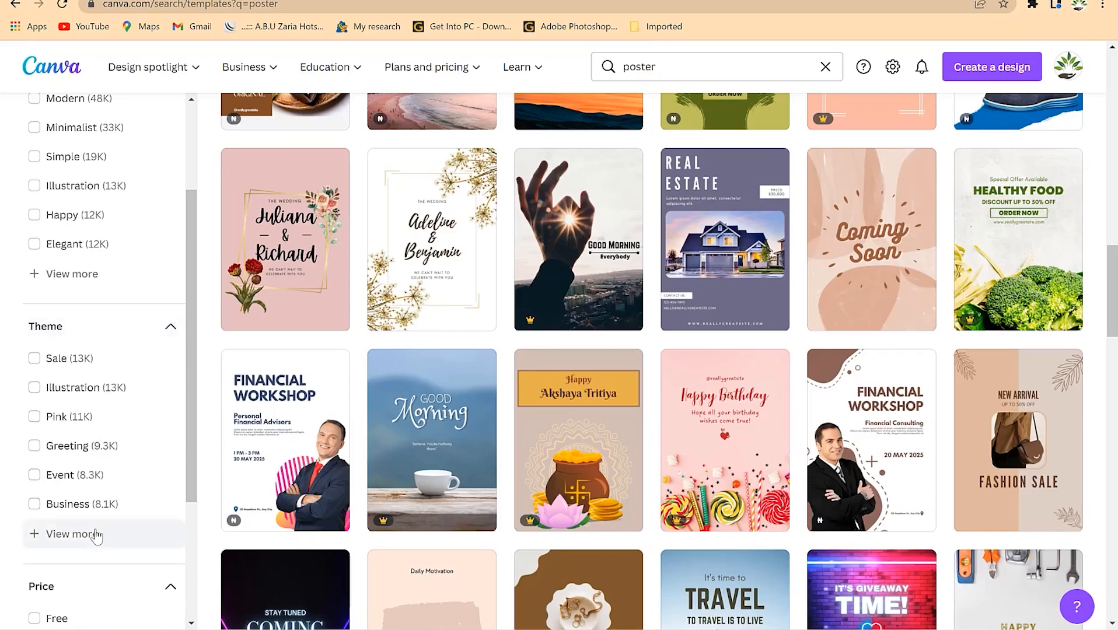
scroll(96, 519, down, 3)
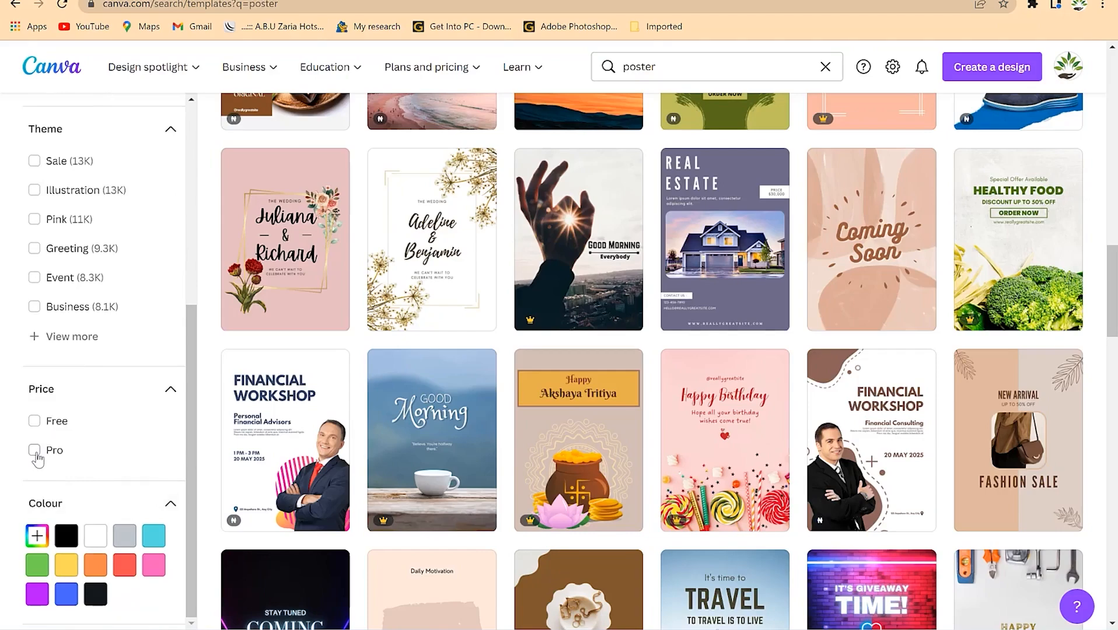
scroll(52, 446, down, 3)
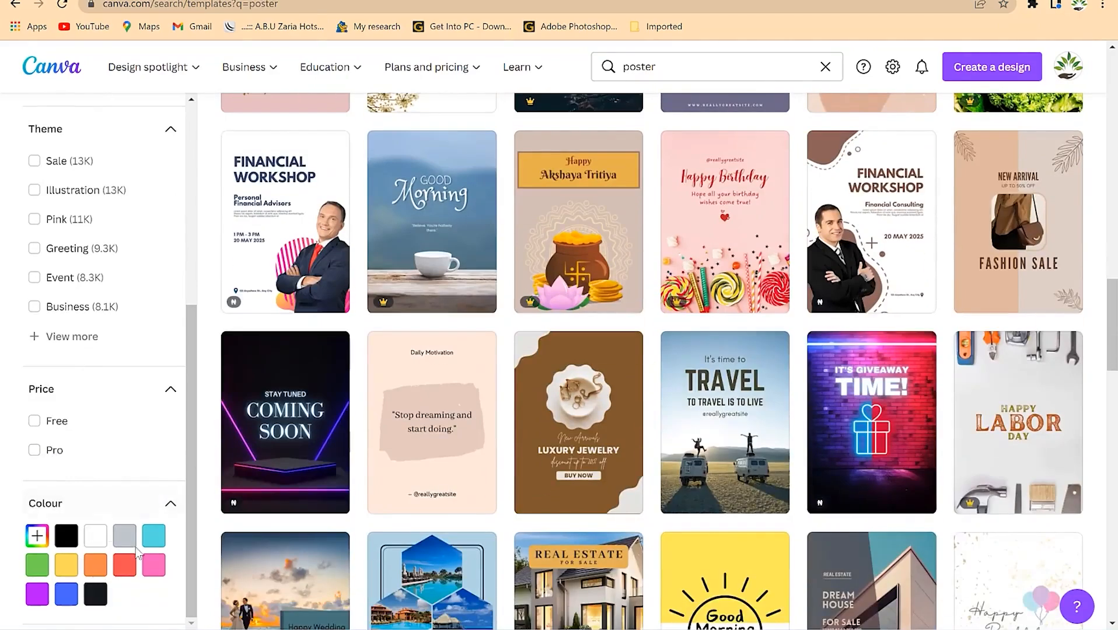
Create a blank poster design from the poster template results.
scroll(452, 322, up, 15)
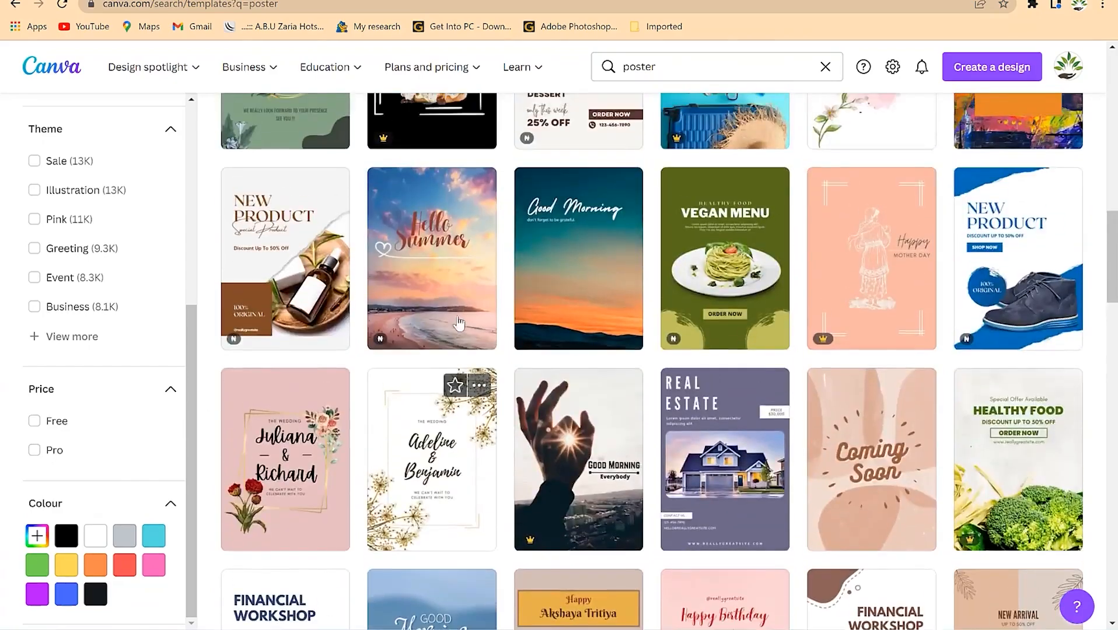
scroll(543, 279, up, 3)
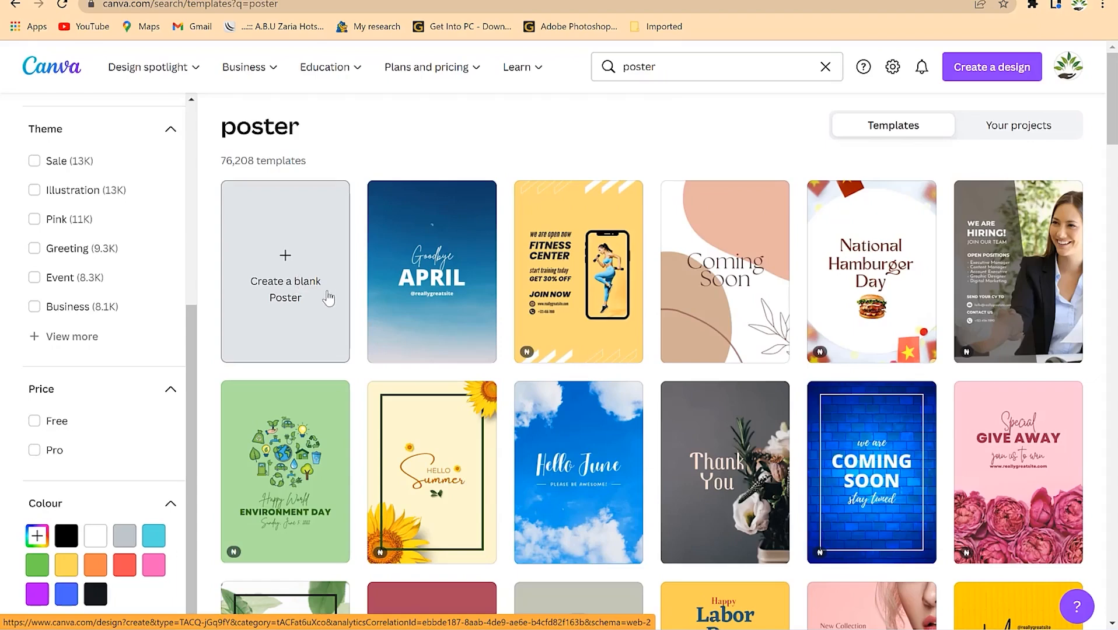
click(266, 224)
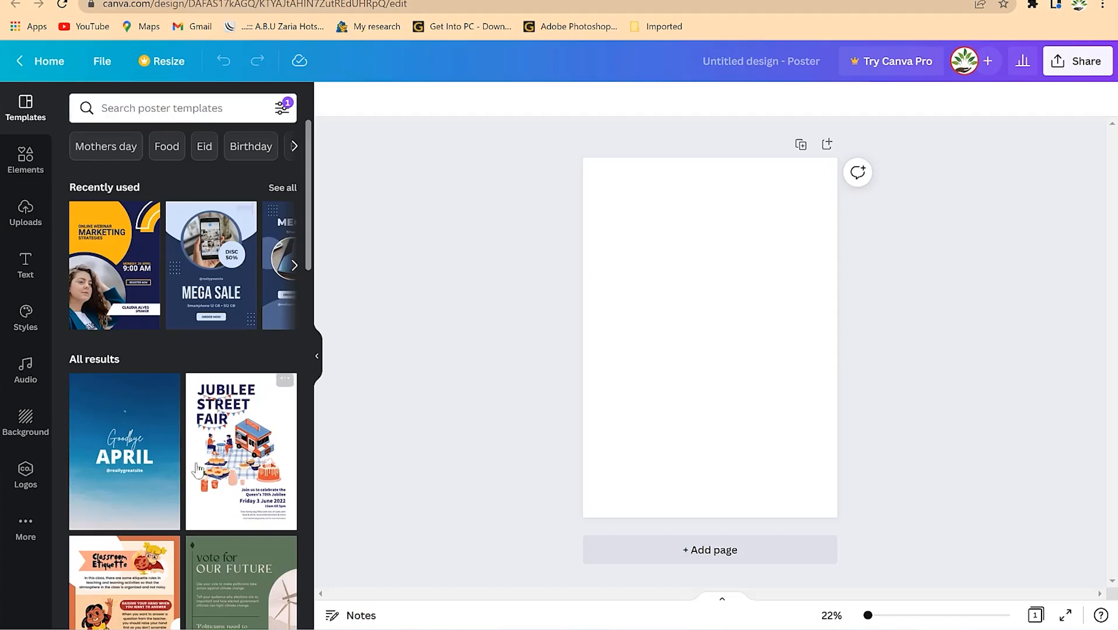
Apply the recently used "Online Webinar Marketing Strategies" template to the blank poster page.
scroll(191, 327, down, 15)
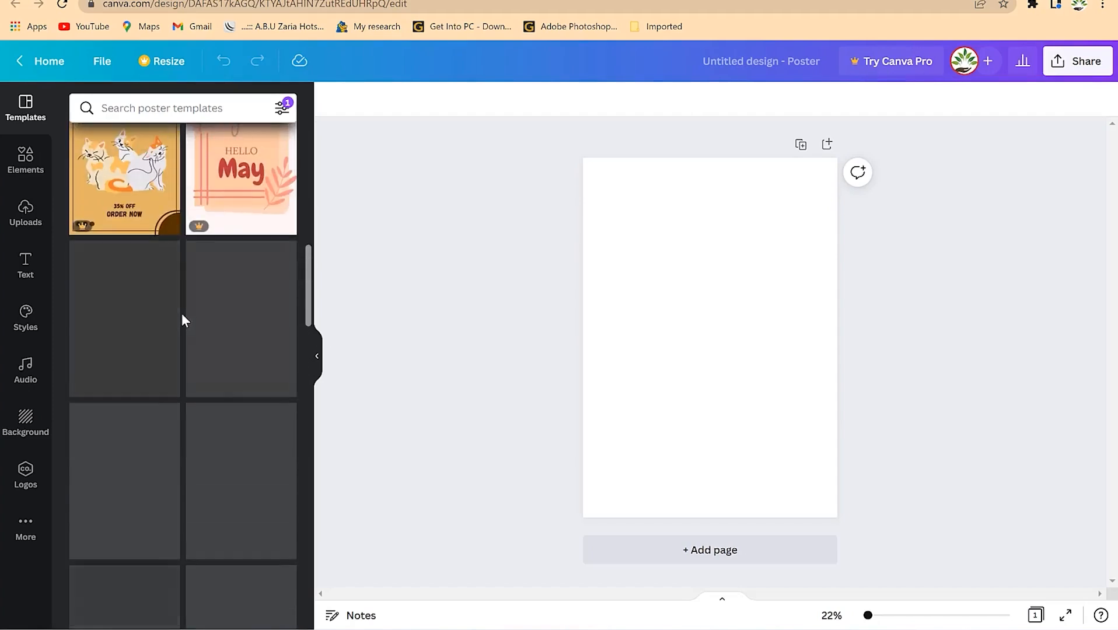
scroll(182, 313, up, 6)
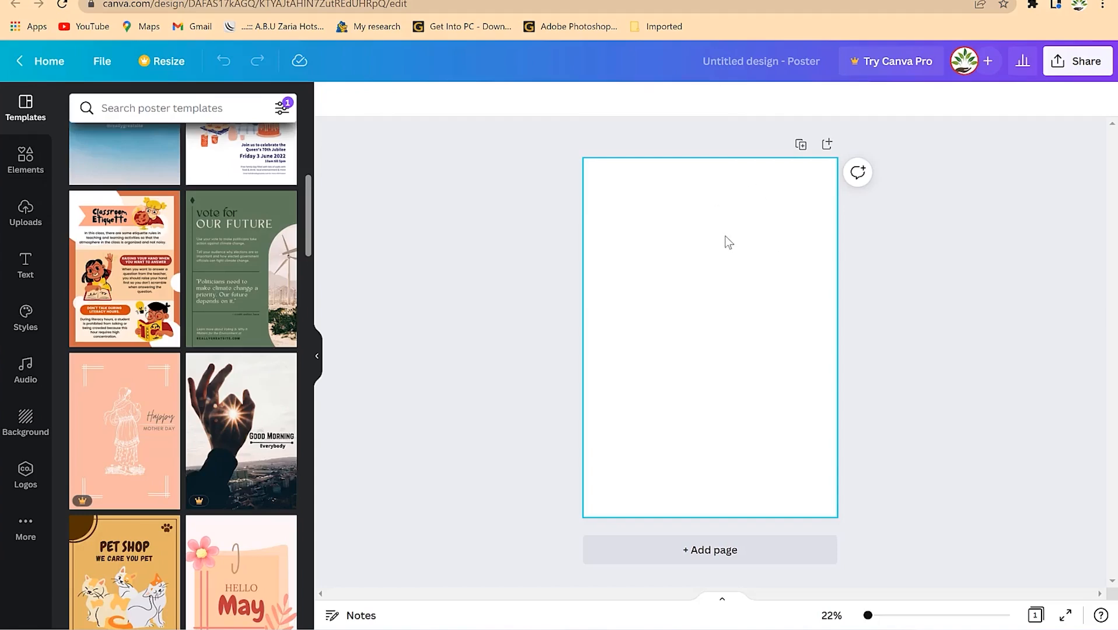
scroll(181, 204, up, 5)
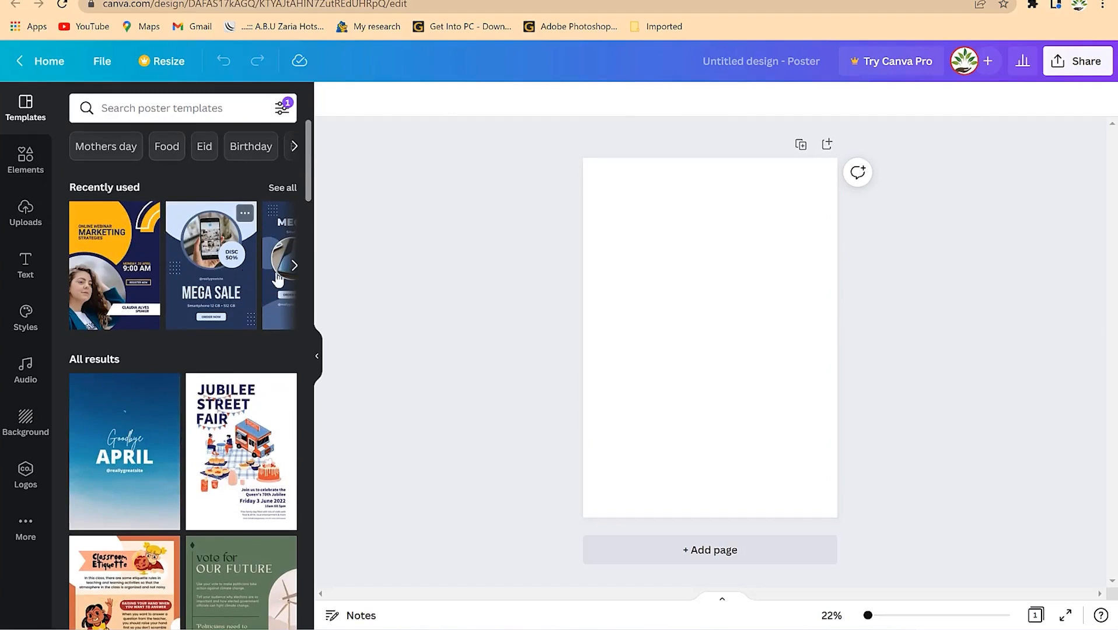
click(120, 272)
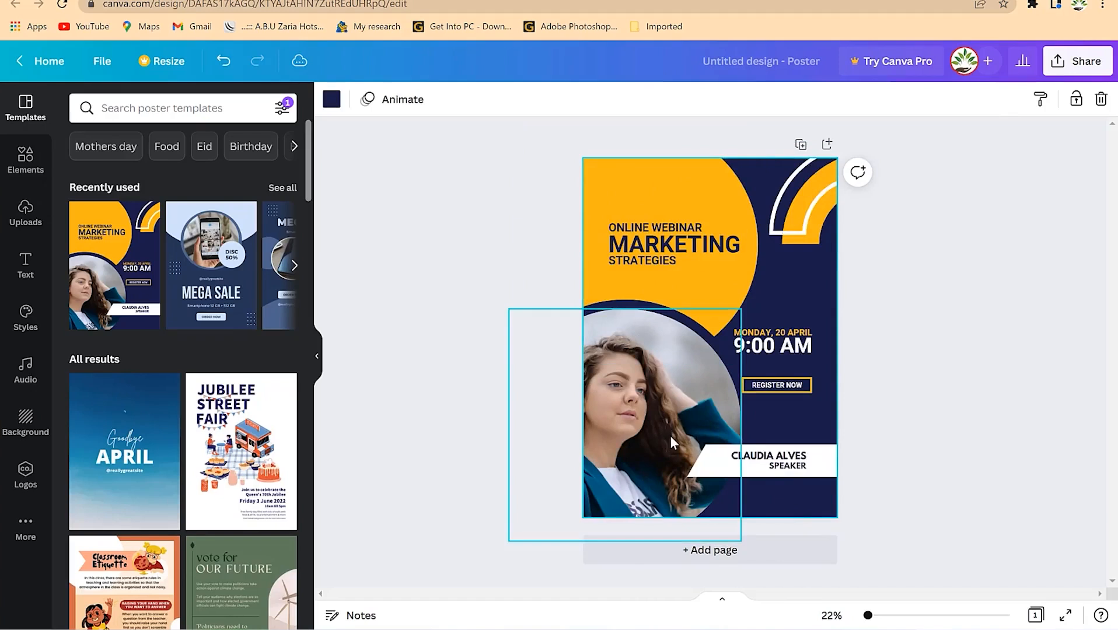
Try navy, white, brown and dark blue fills on the large circle behind the title, and return it to yellow.
click(659, 397)
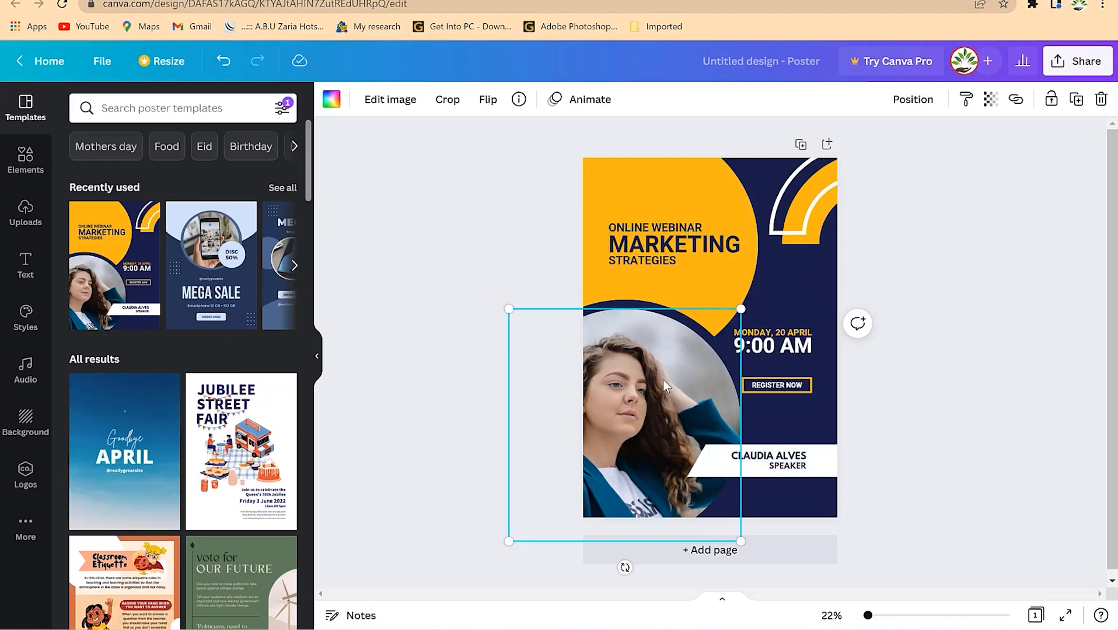
click(688, 187)
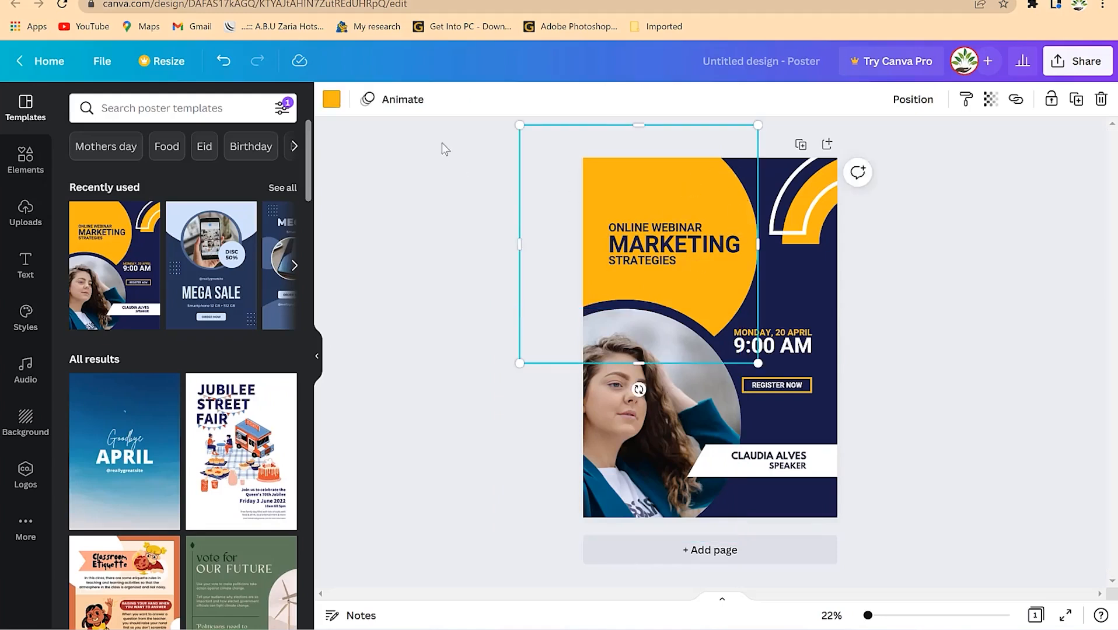
click(332, 100)
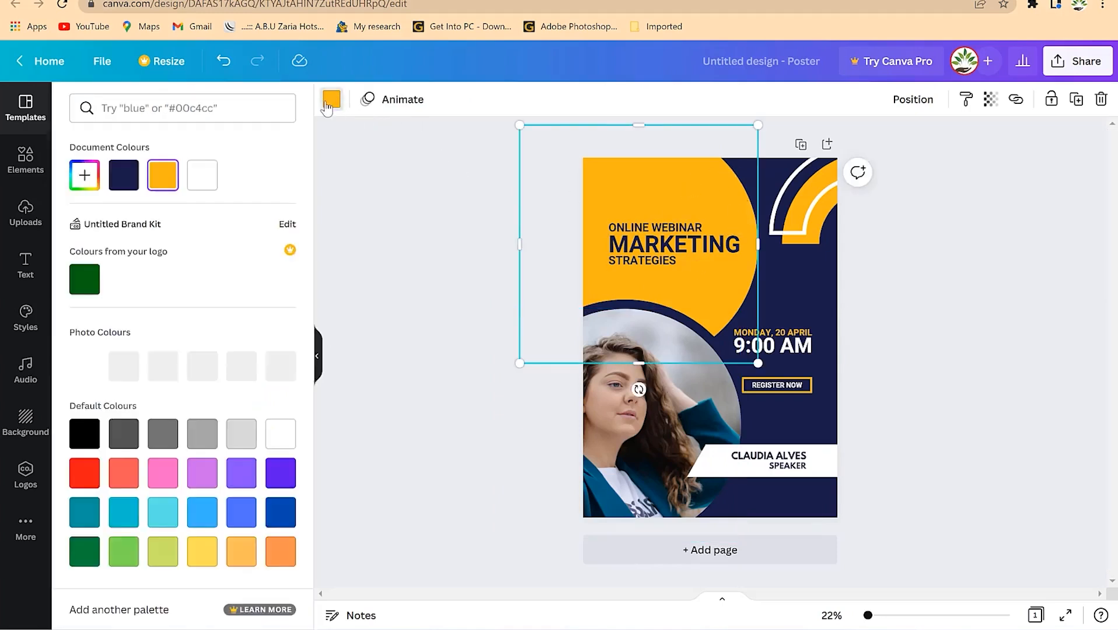
click(130, 183)
click(201, 188)
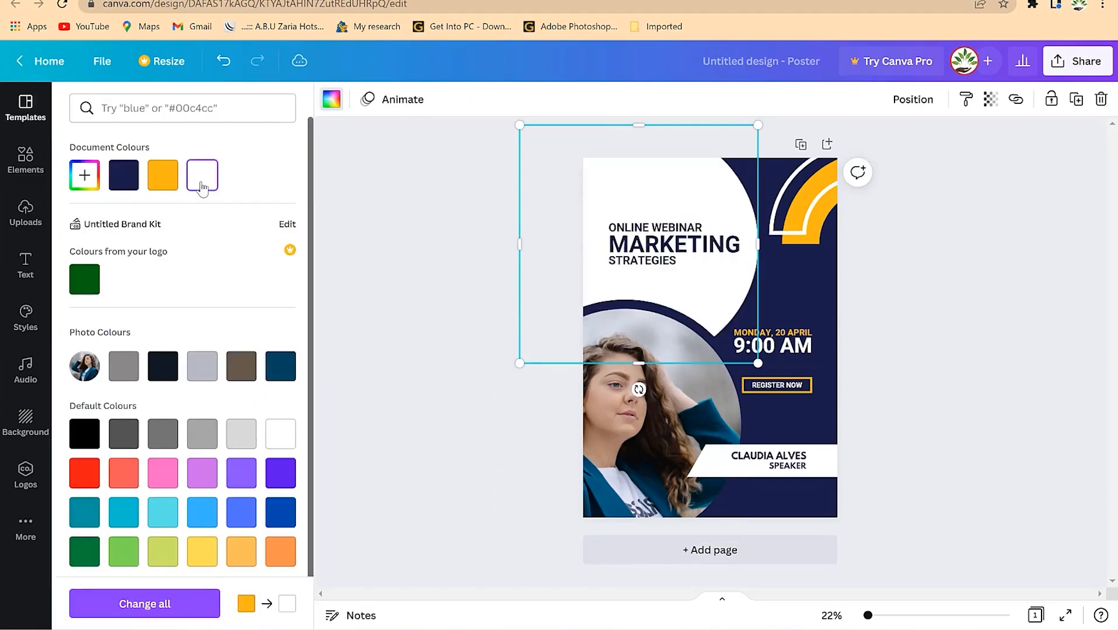
click(163, 183)
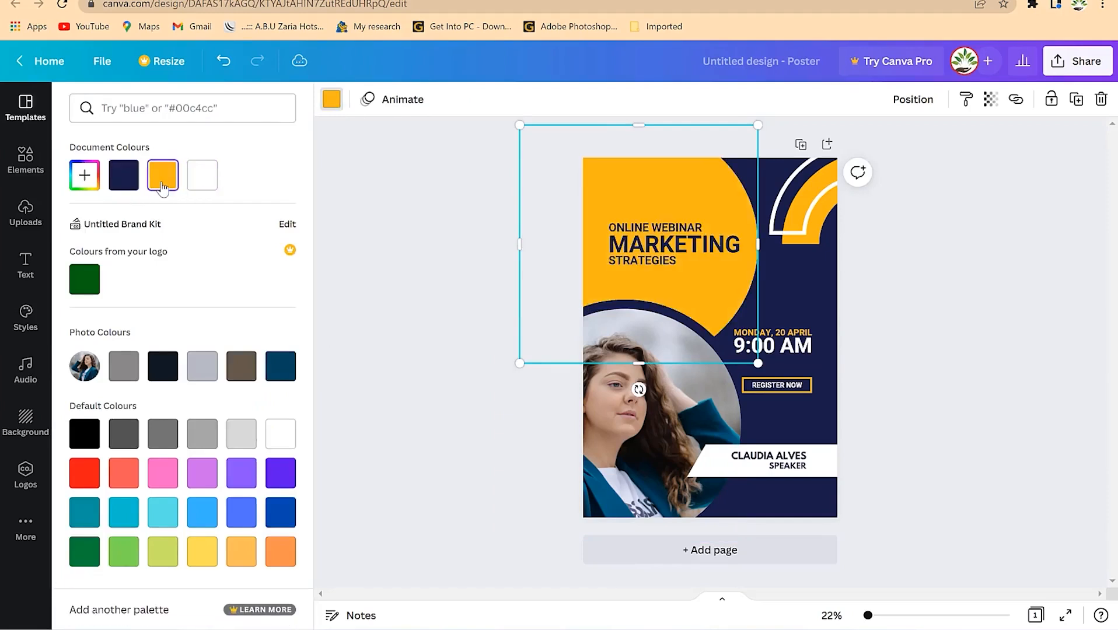
click(242, 379)
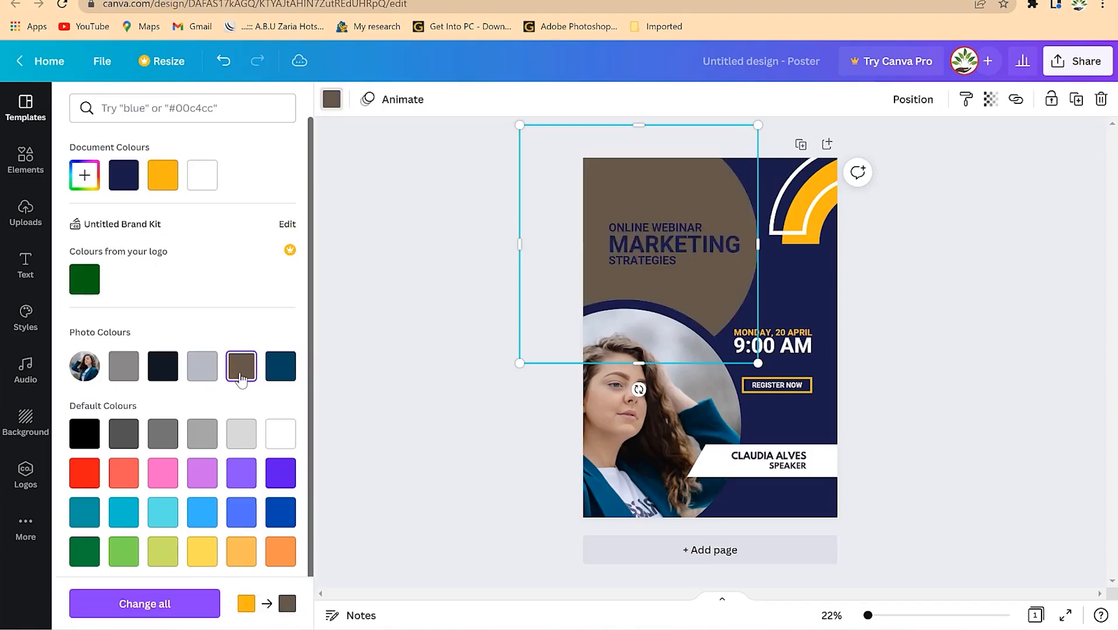
click(286, 377)
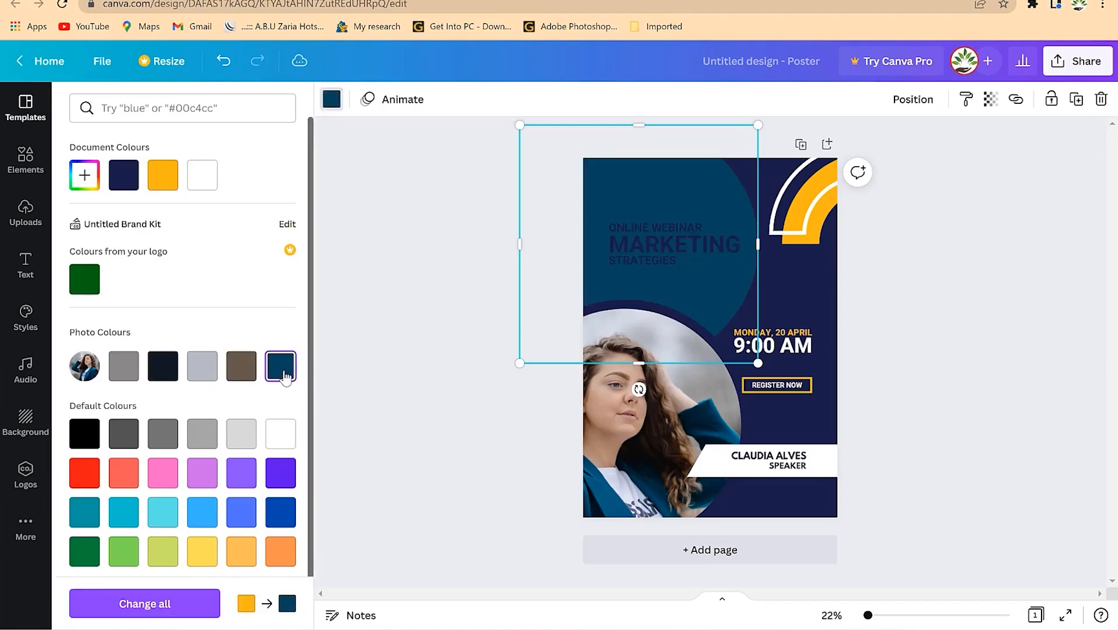
click(169, 187)
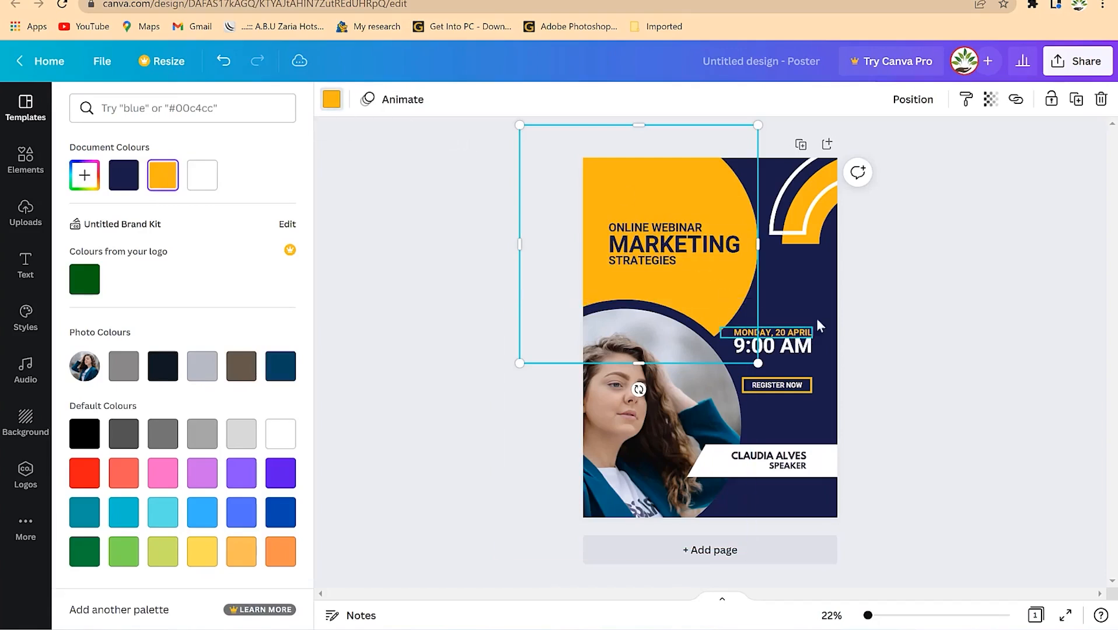
Browse the Elements library, covering recently used items, shapes, graphics, stickers, photos, videos, audio and frames.
click(652, 432)
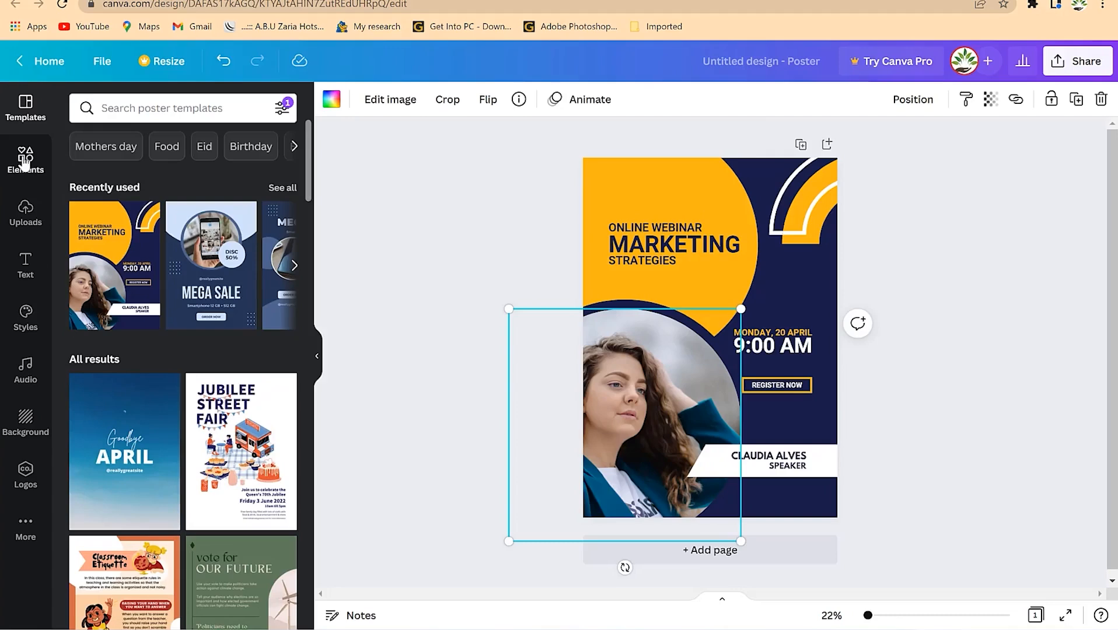
click(23, 163)
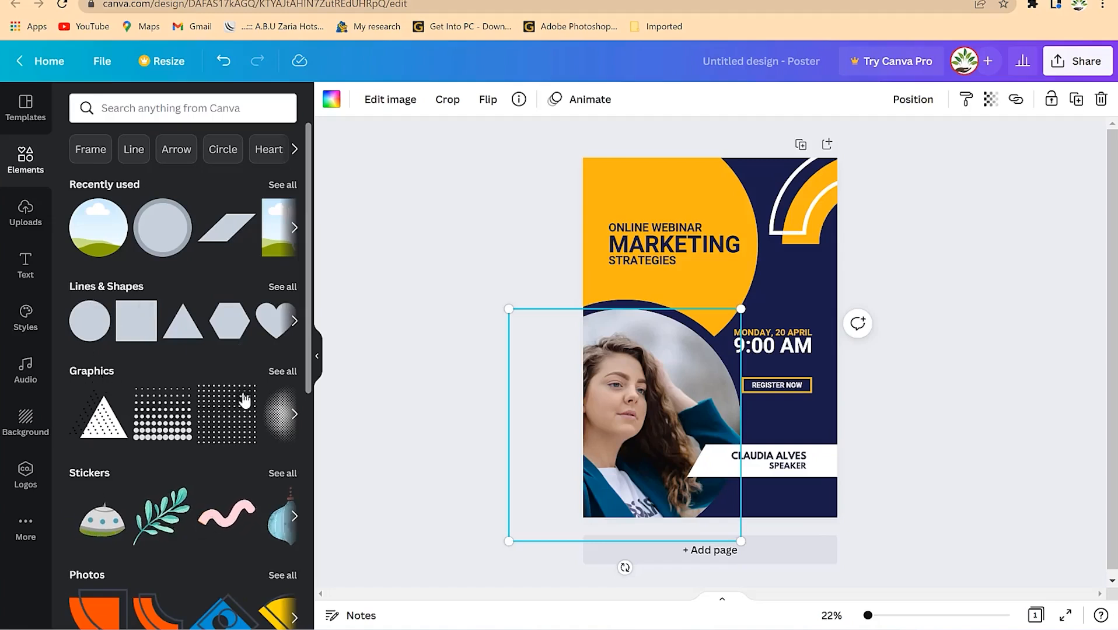
click(294, 414)
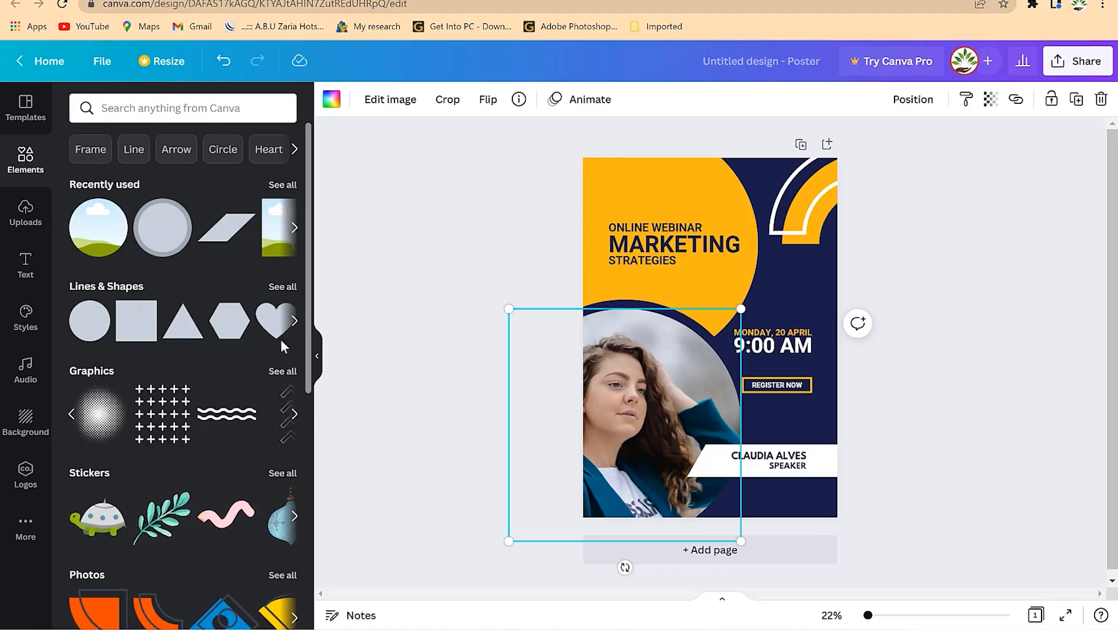
click(295, 320)
click(294, 231)
scroll(125, 394, down, 3)
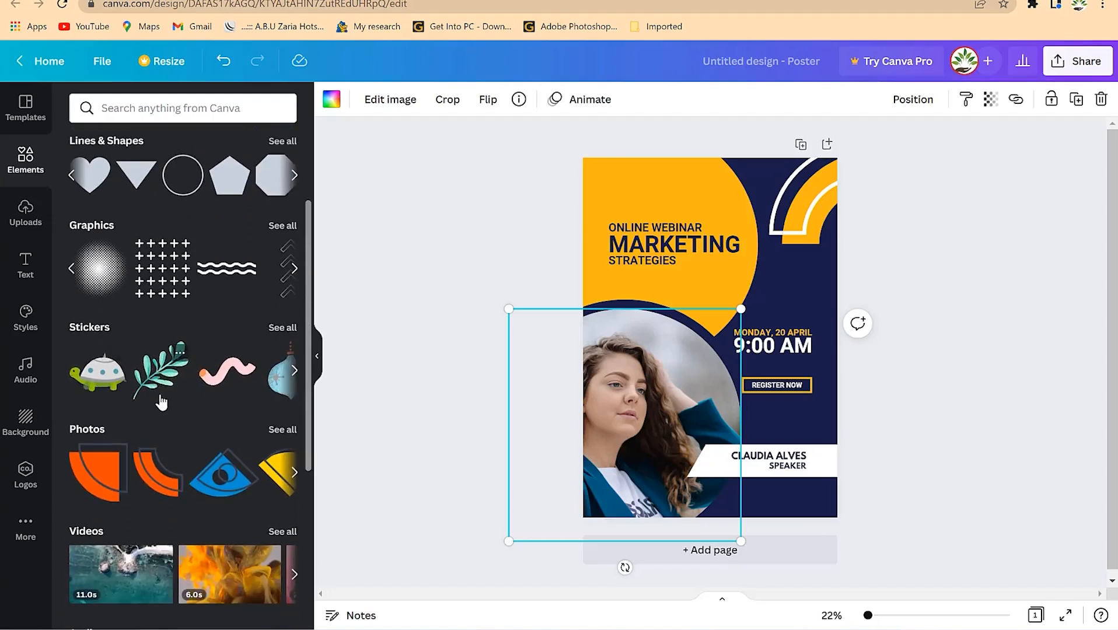
click(294, 371)
click(295, 371)
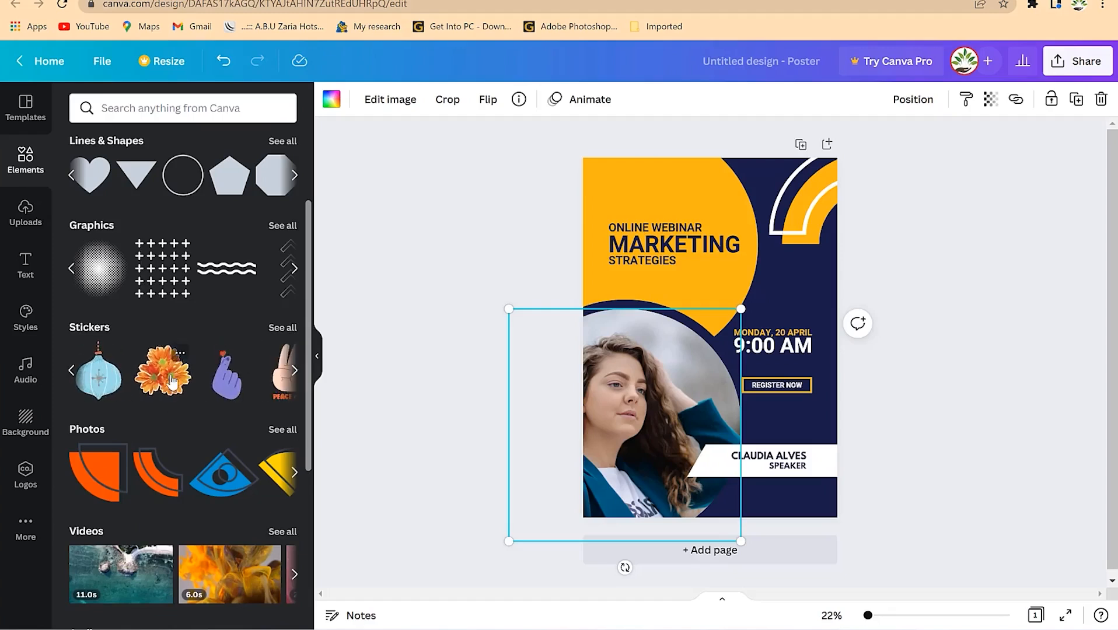
scroll(169, 397, down, 3)
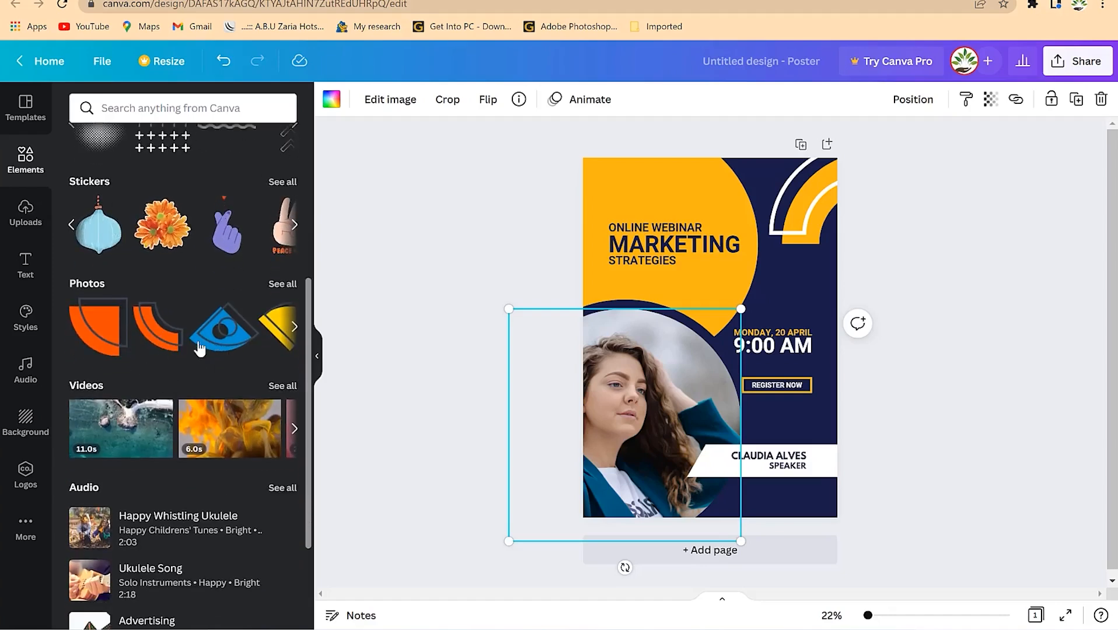
scroll(272, 349, down, 3)
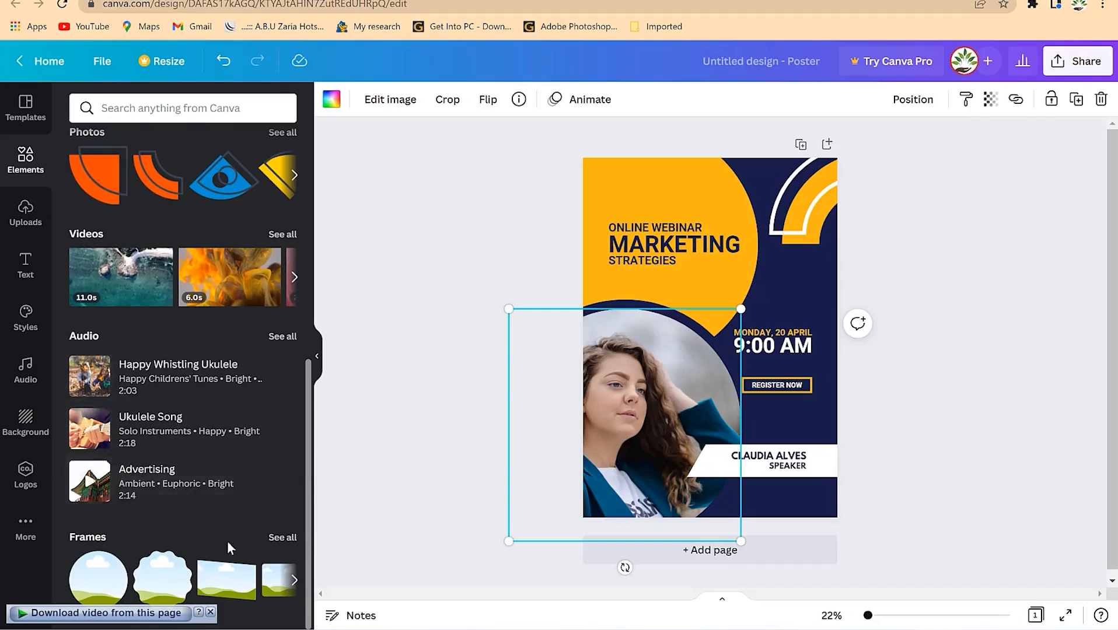
scroll(180, 385, up, 5)
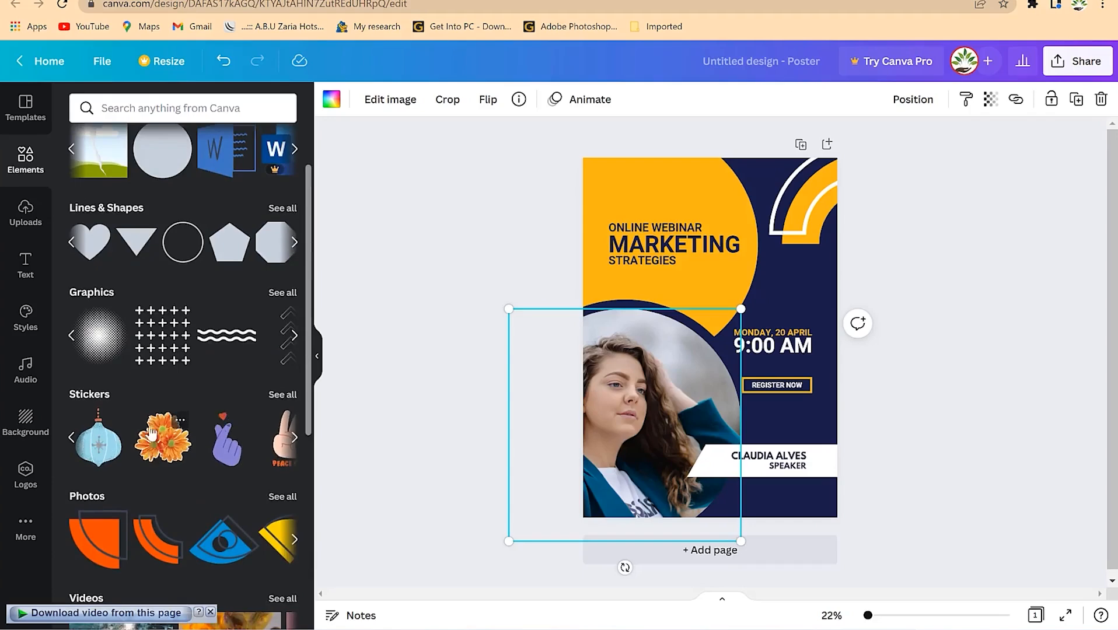
scroll(146, 326, up, 2)
scroll(185, 461, down, 2)
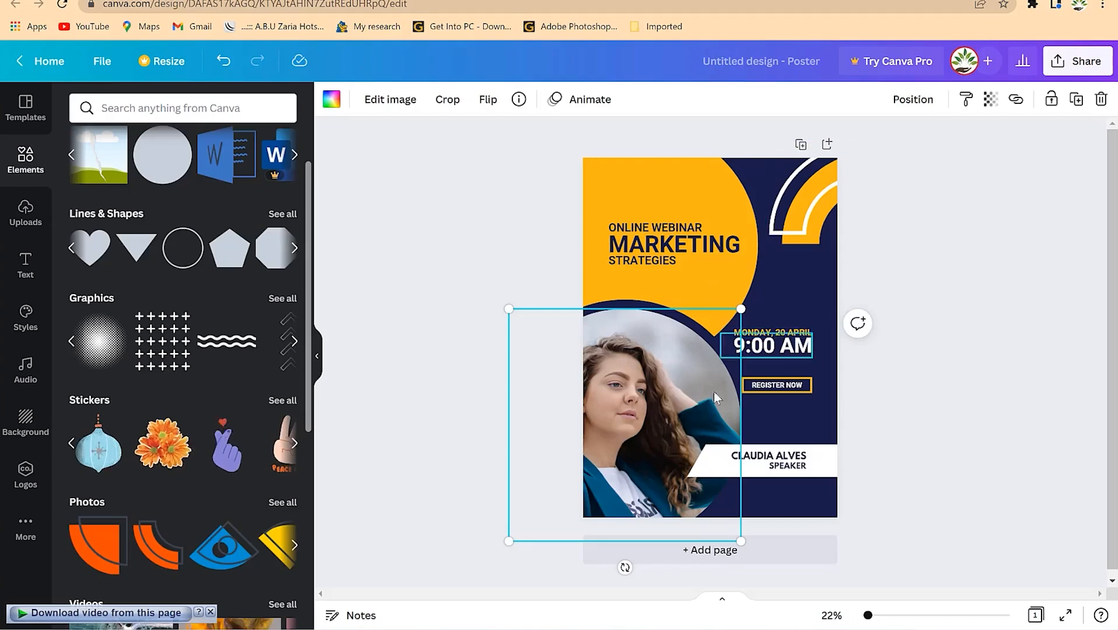
Add the image of four coloured abstract shapes from the element photos and position it just above the date.
scroll(232, 528, down, 3)
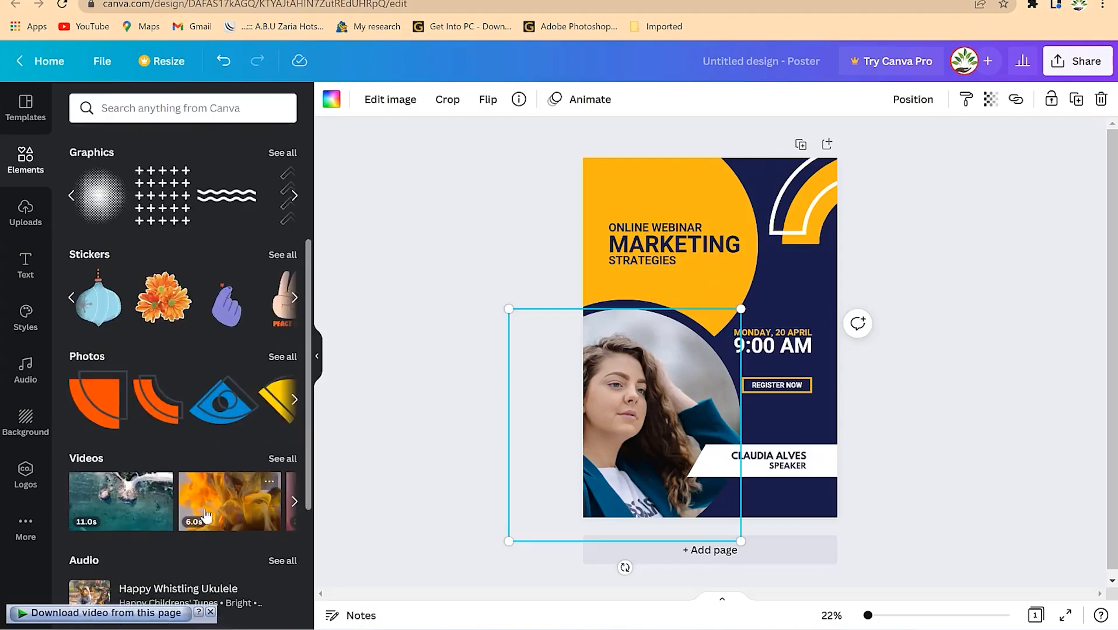
click(294, 400)
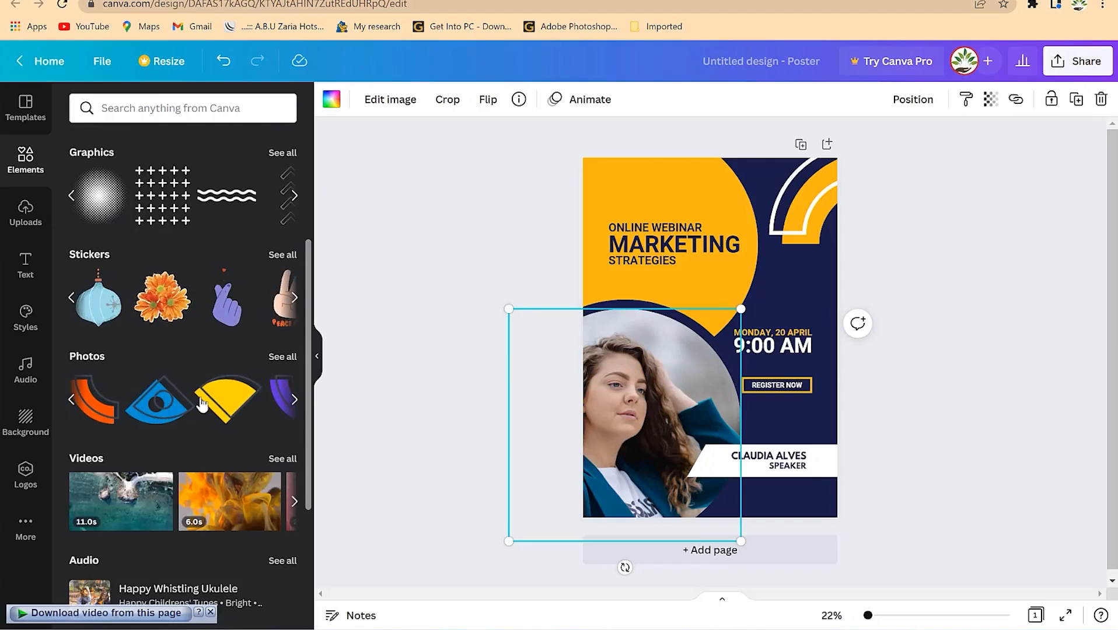
drag(224, 408, 840, 288)
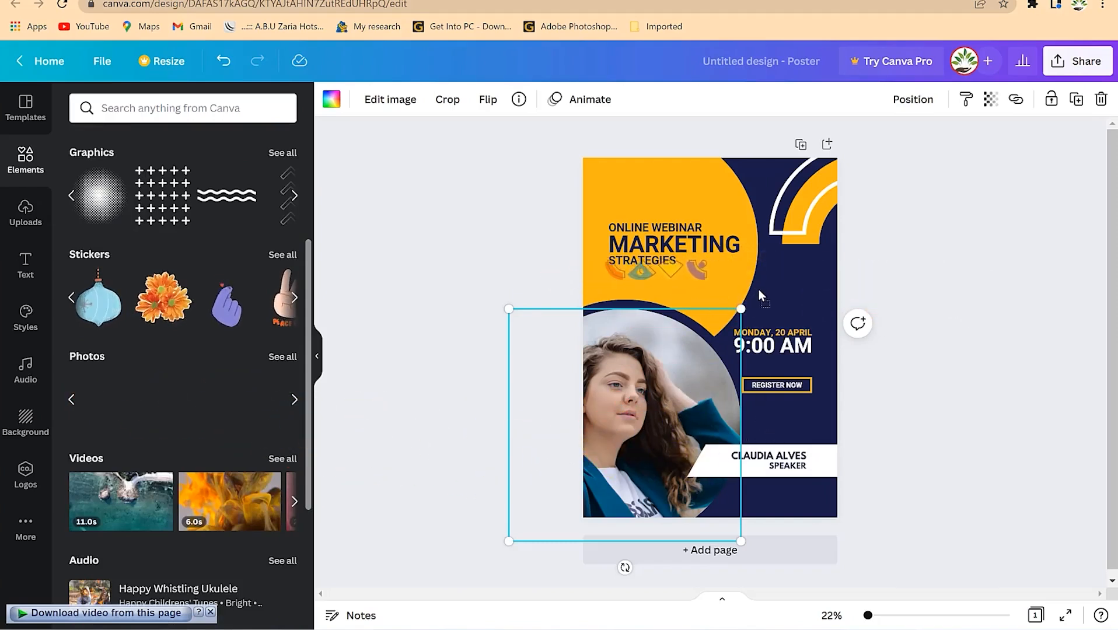
drag(679, 270, 794, 286)
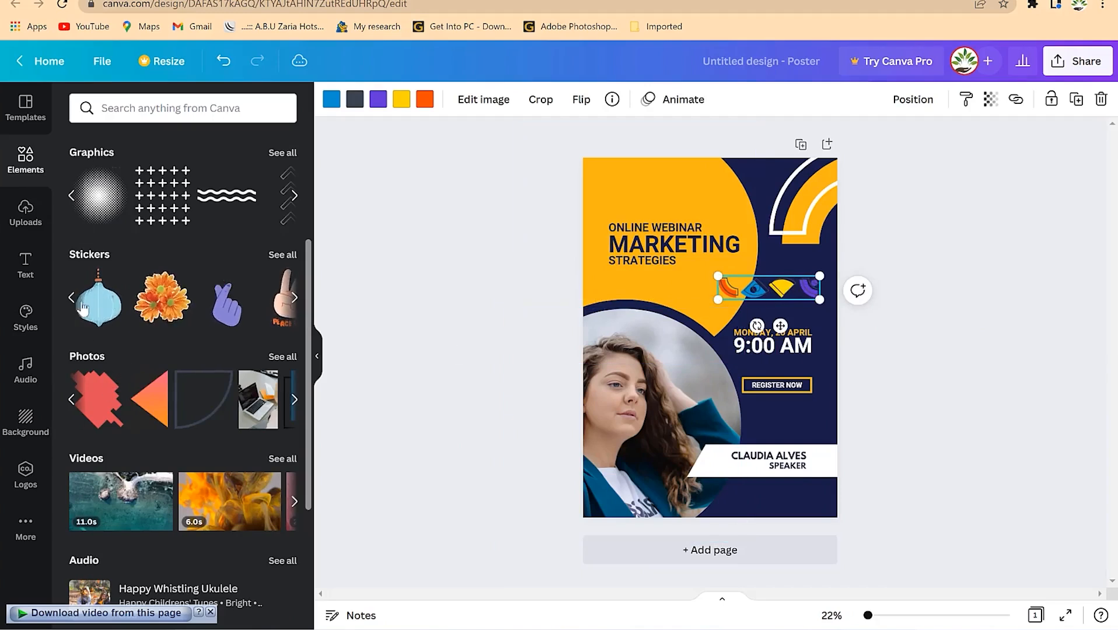
Search the elements for "clock", add the black alarm clock with the cream face, and shrink it beside the "REGISTER NOW" button.
click(182, 105)
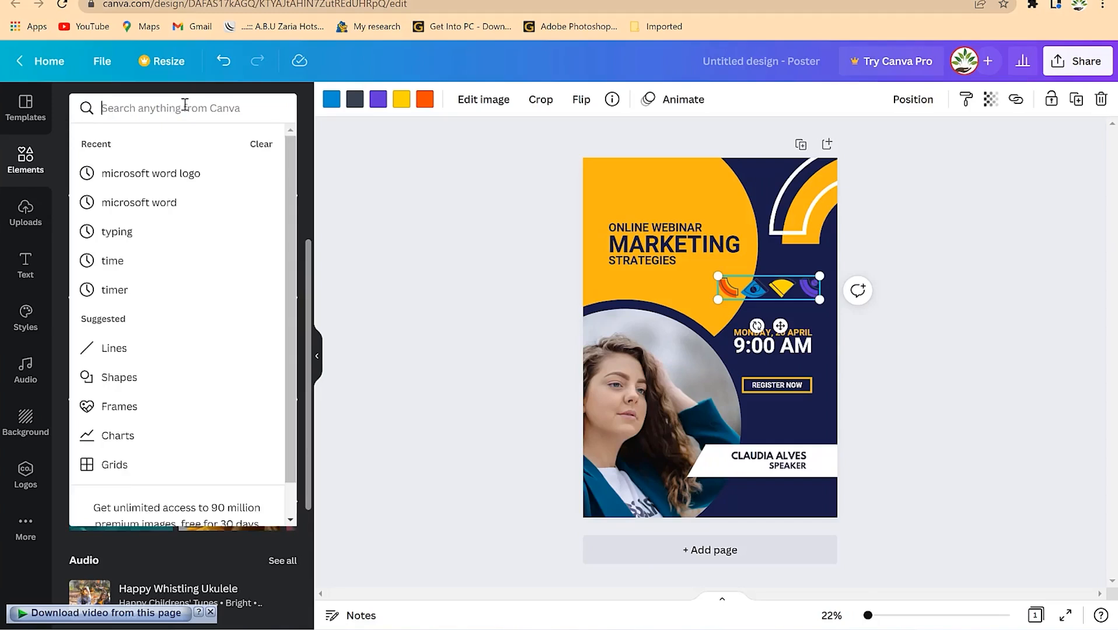
text(clock)
key(Return)
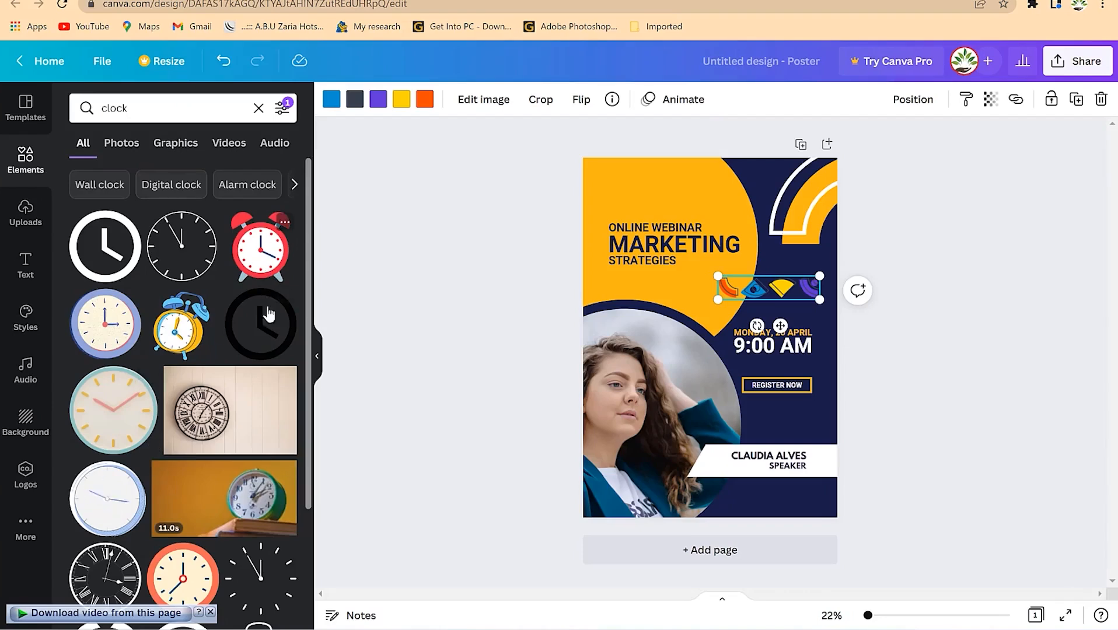
scroll(205, 484, down, 4)
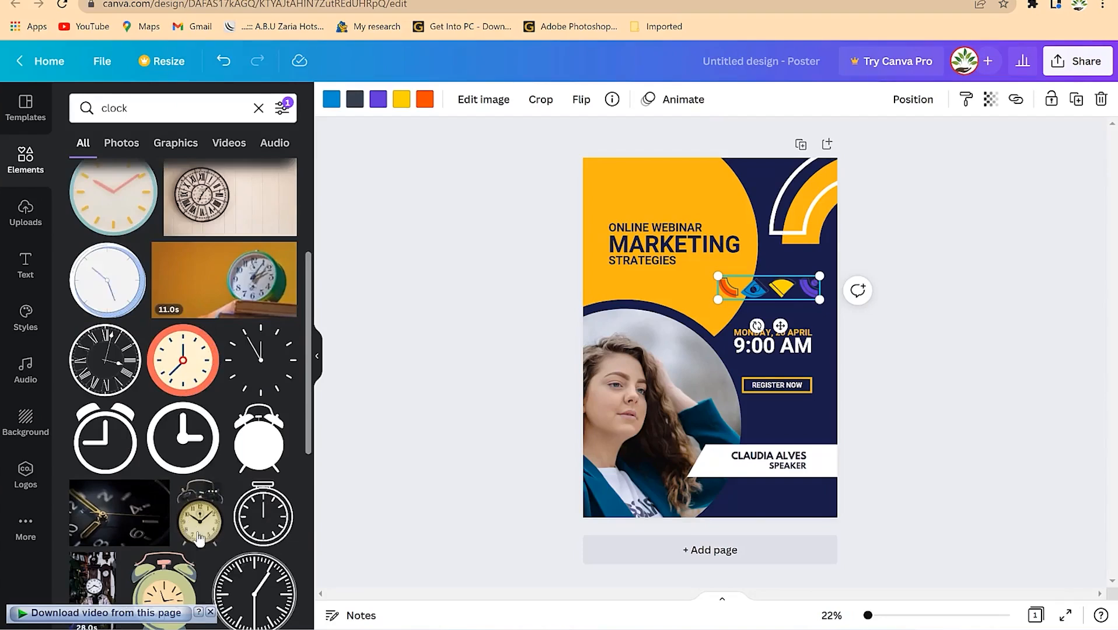
drag(203, 531, 658, 200)
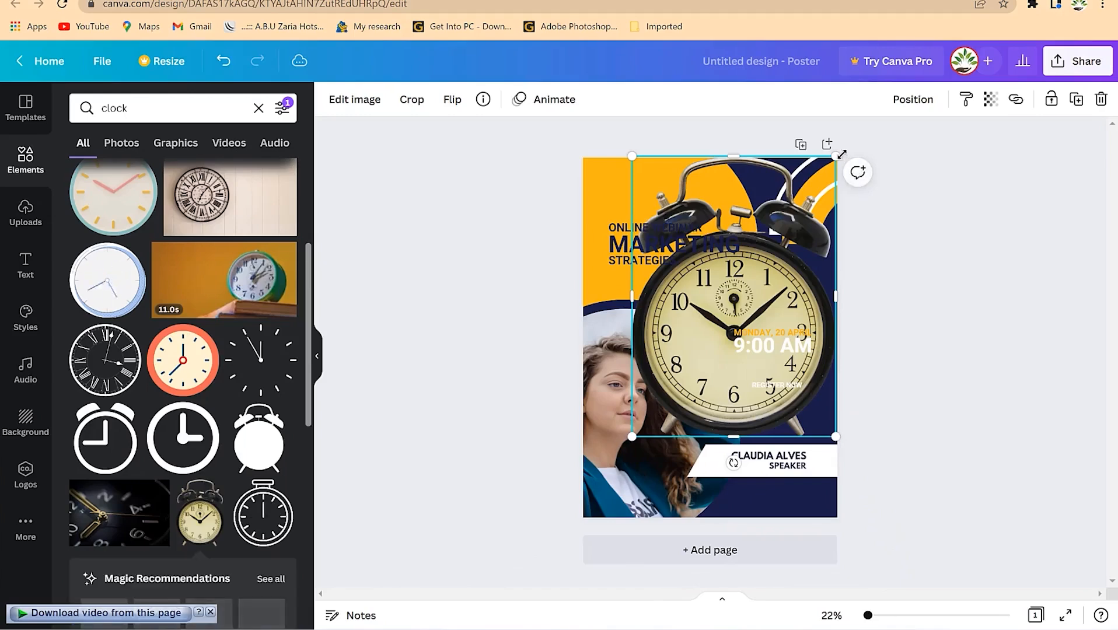
drag(841, 154, 814, 432)
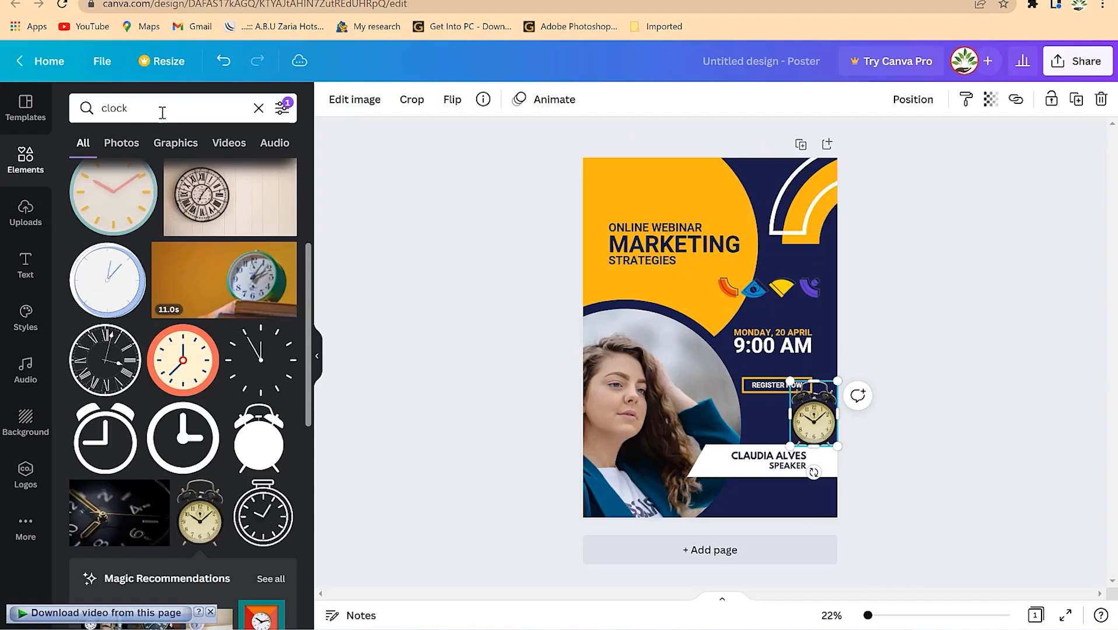
Search the elements for "cats".
click(163, 113)
text(cats)
key(Return)
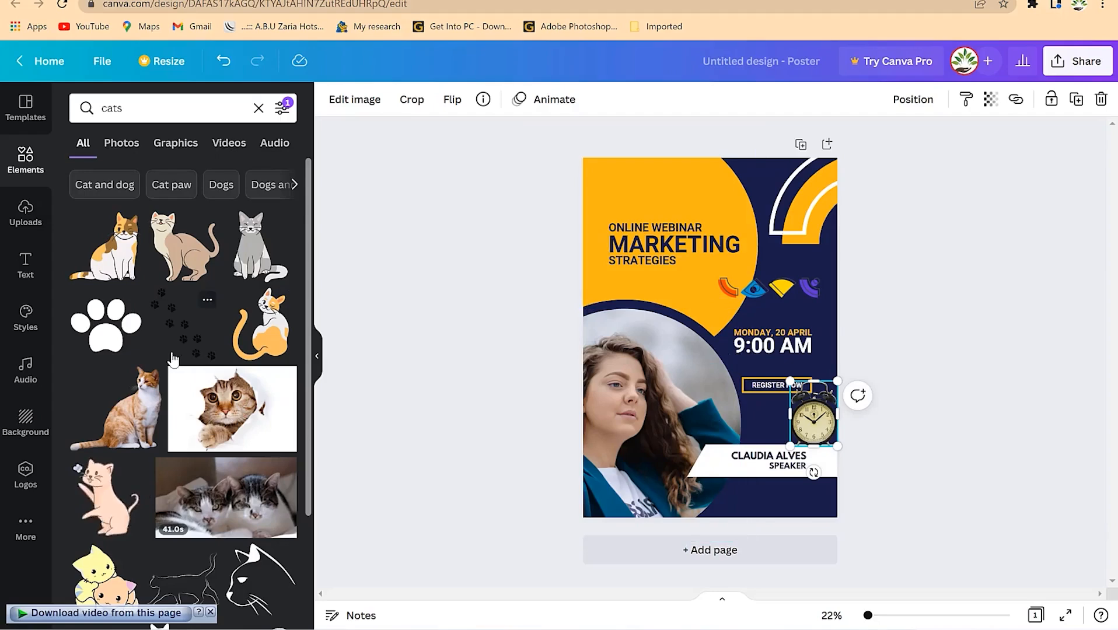
Upload the "no background" image from the Downloads folder to the media uploads.
click(27, 214)
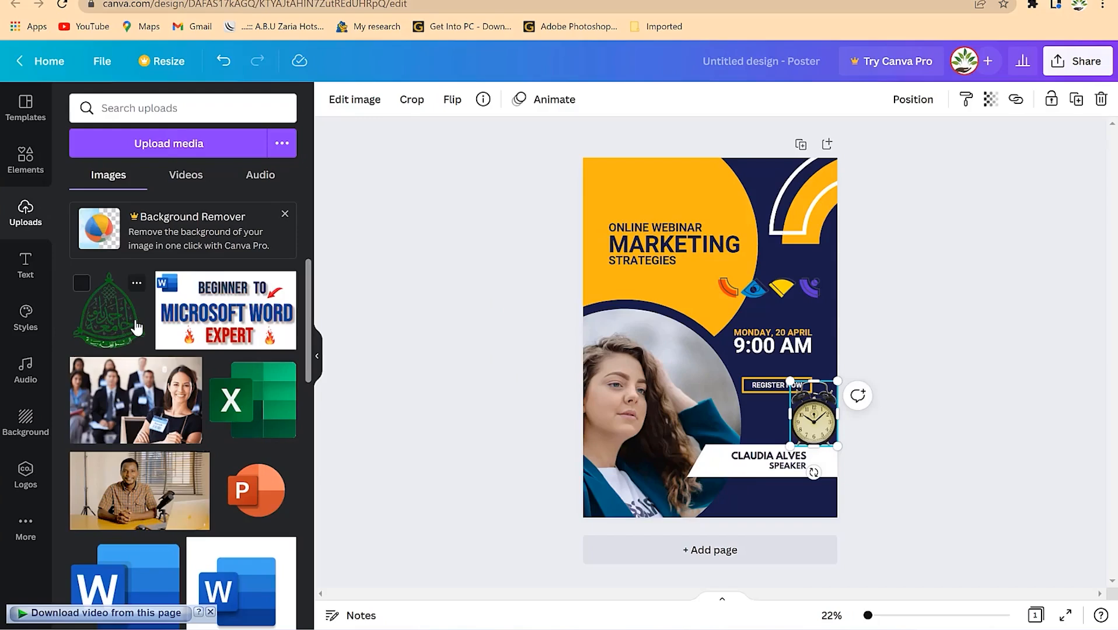
click(194, 151)
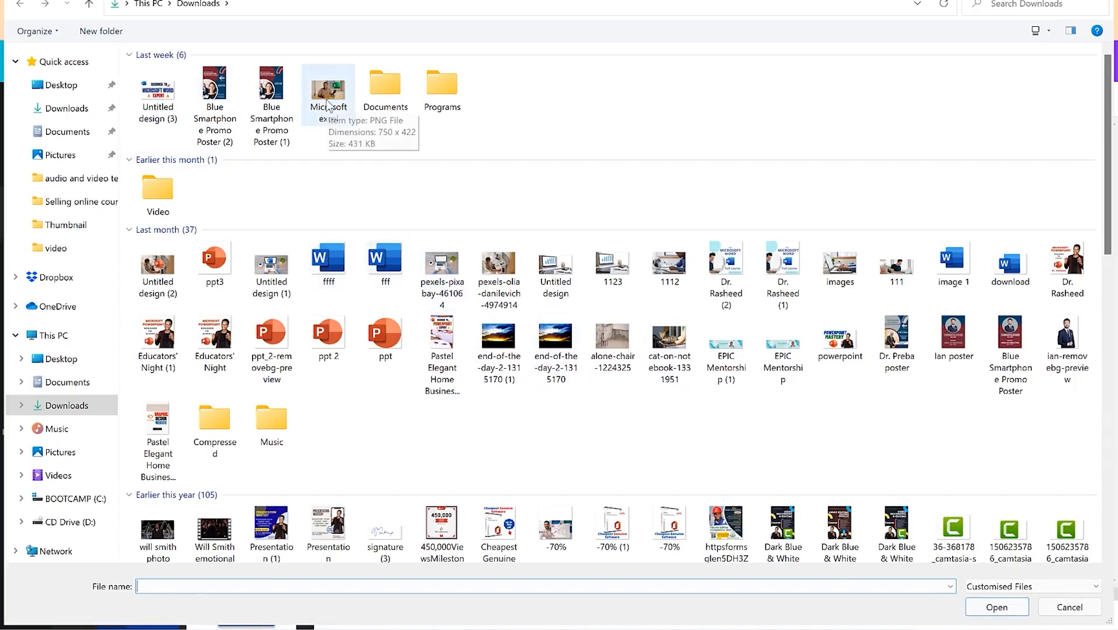
click(328, 102)
scroll(359, 301, down, 3)
scroll(359, 300, down, 10)
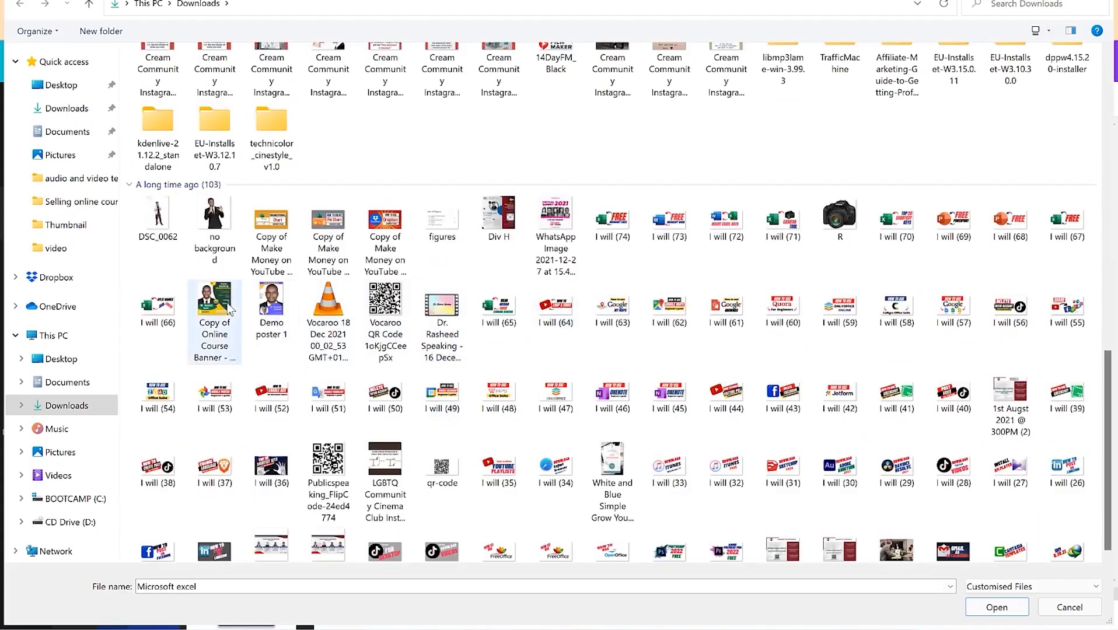
click(205, 227)
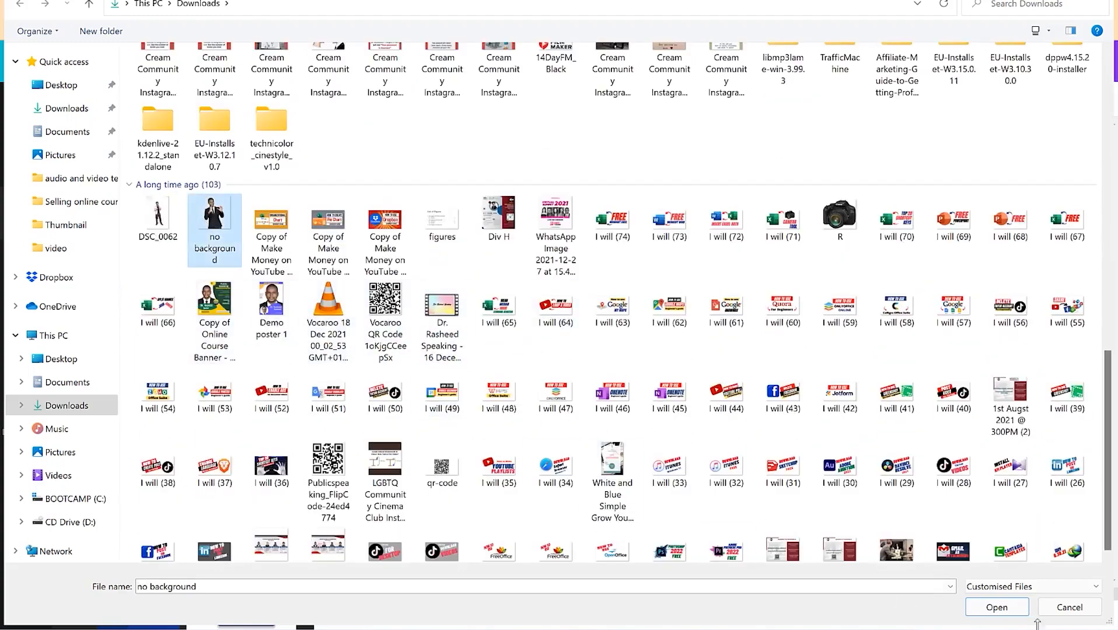
click(994, 606)
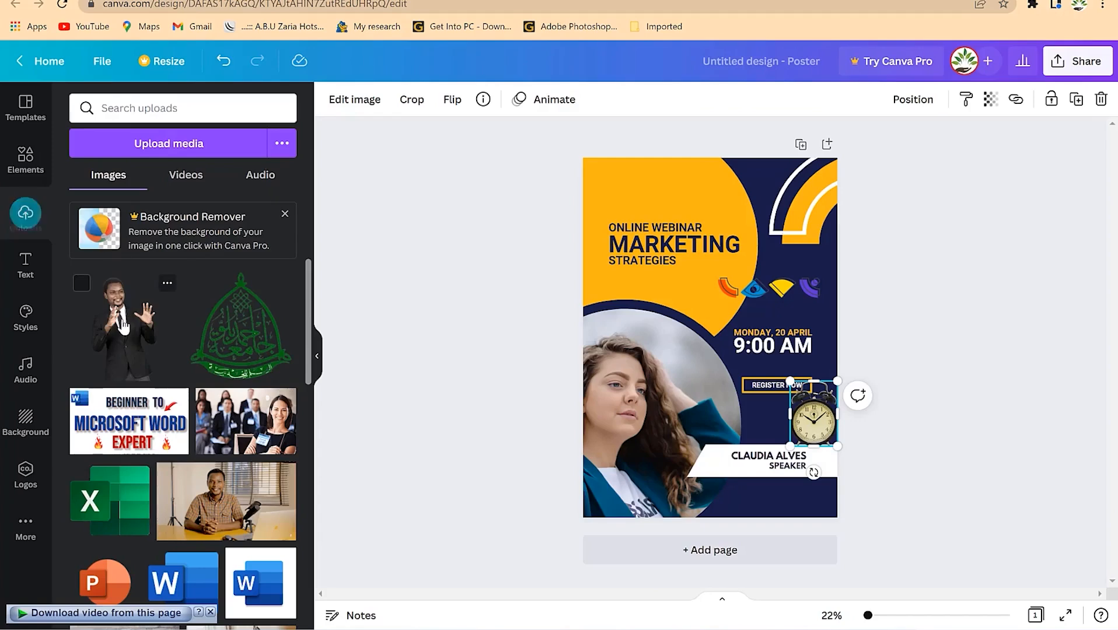
Replace the portrait in the poster's frame with the uploaded cut-out of the man in a suit, enlarging and repositioning it inside the frame.
drag(128, 322, 252, 385)
drag(504, 405, 634, 416)
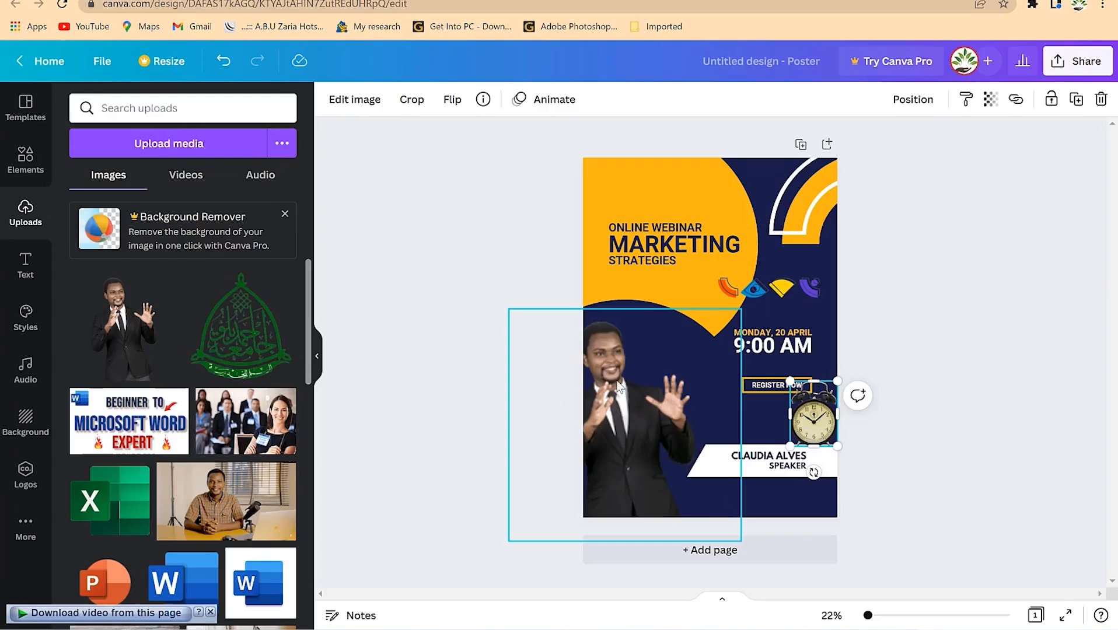
double_click(637, 386)
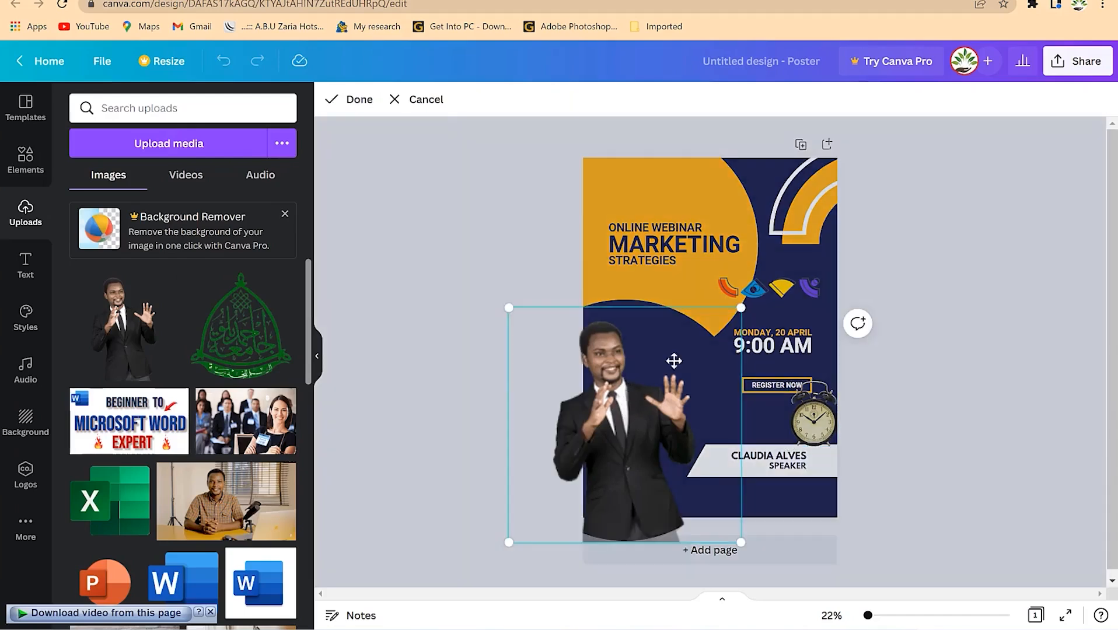
drag(741, 307, 898, 247)
drag(658, 367, 647, 474)
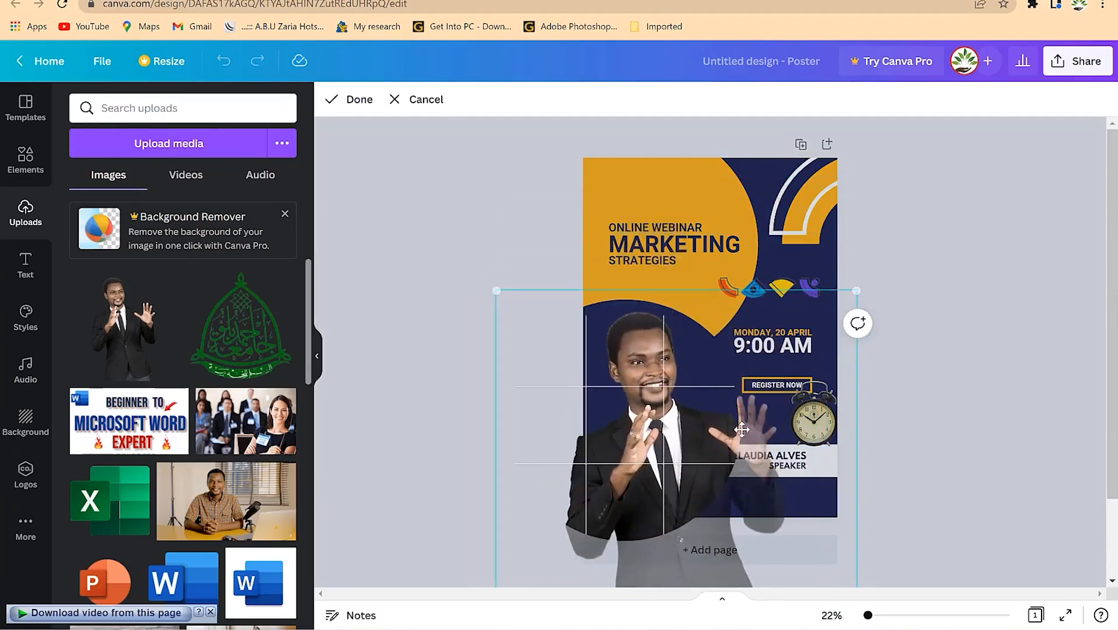
click(973, 339)
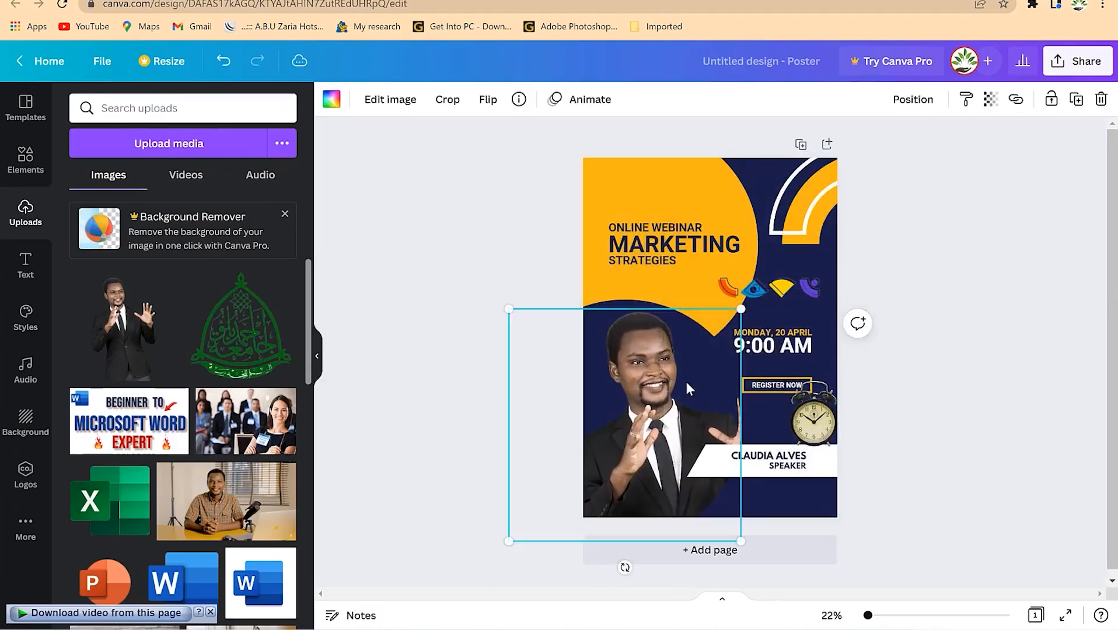
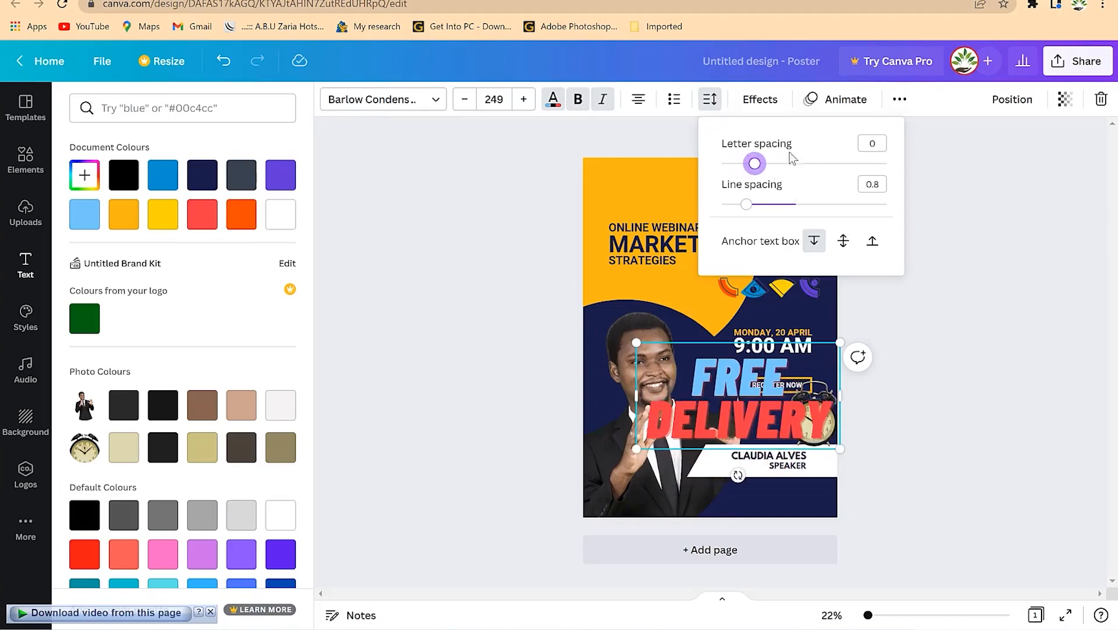
Examine the effect styles and text animations available for the "FREE DELIVERY" text, previewing Bounce.
click(766, 104)
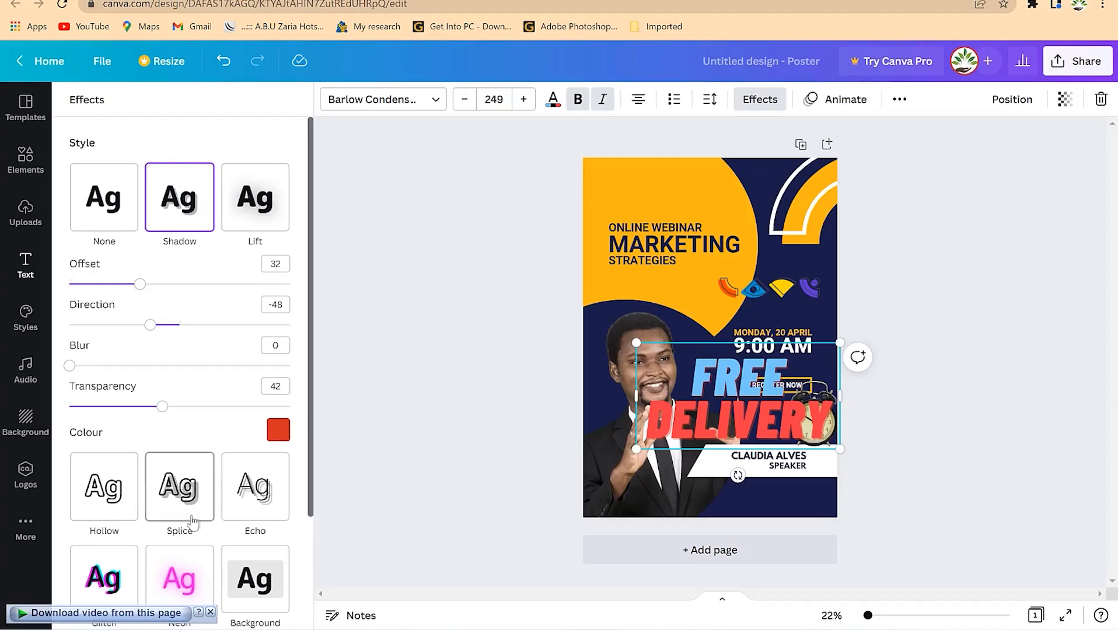
scroll(195, 514, down, 3)
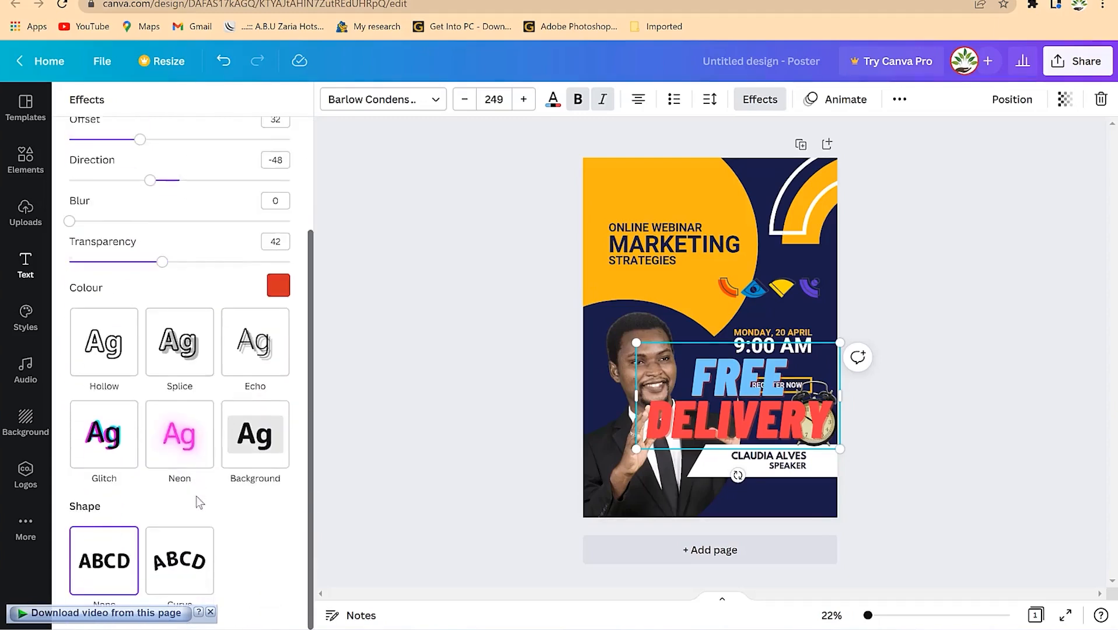
click(834, 100)
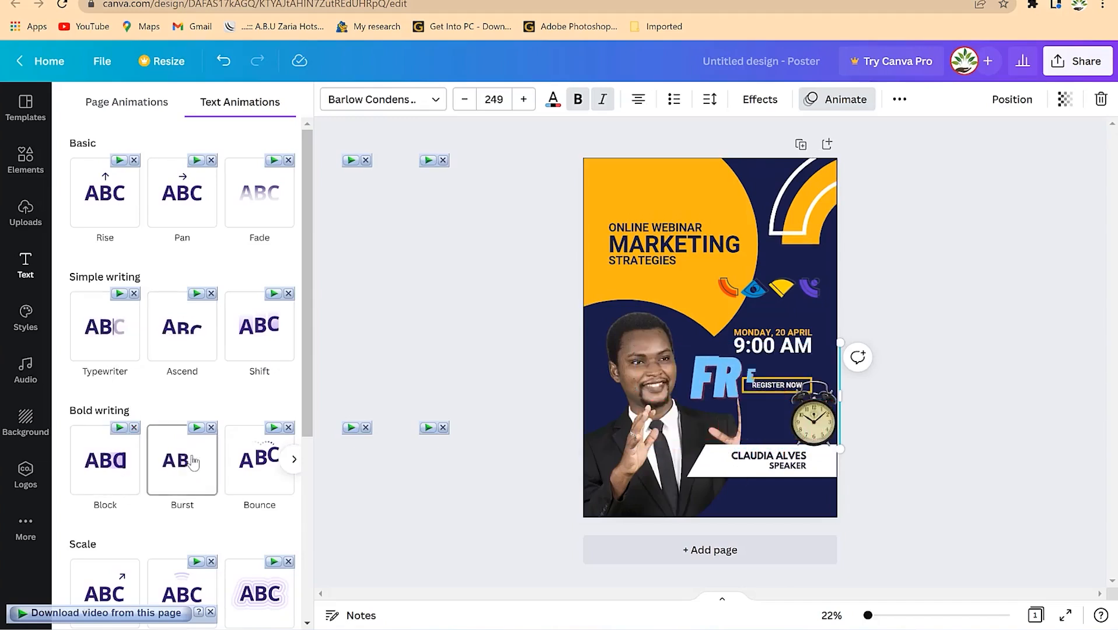
click(251, 466)
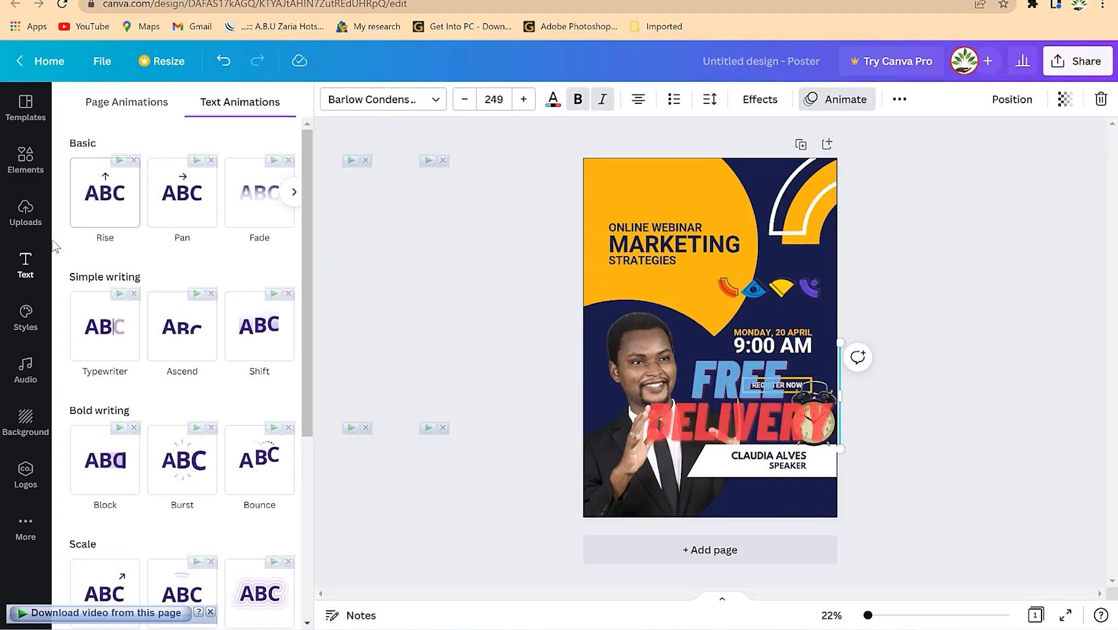
Browse the ready-made font and colour styles and the audio tracks by category.
click(28, 318)
scroll(178, 274, down, 15)
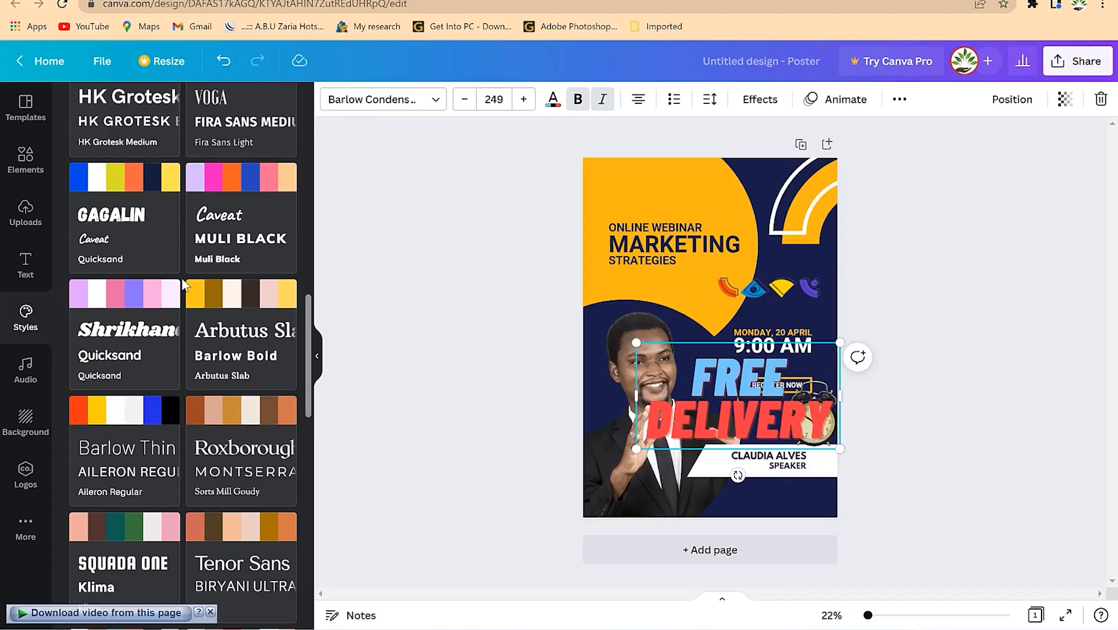
scroll(175, 269, up, 5)
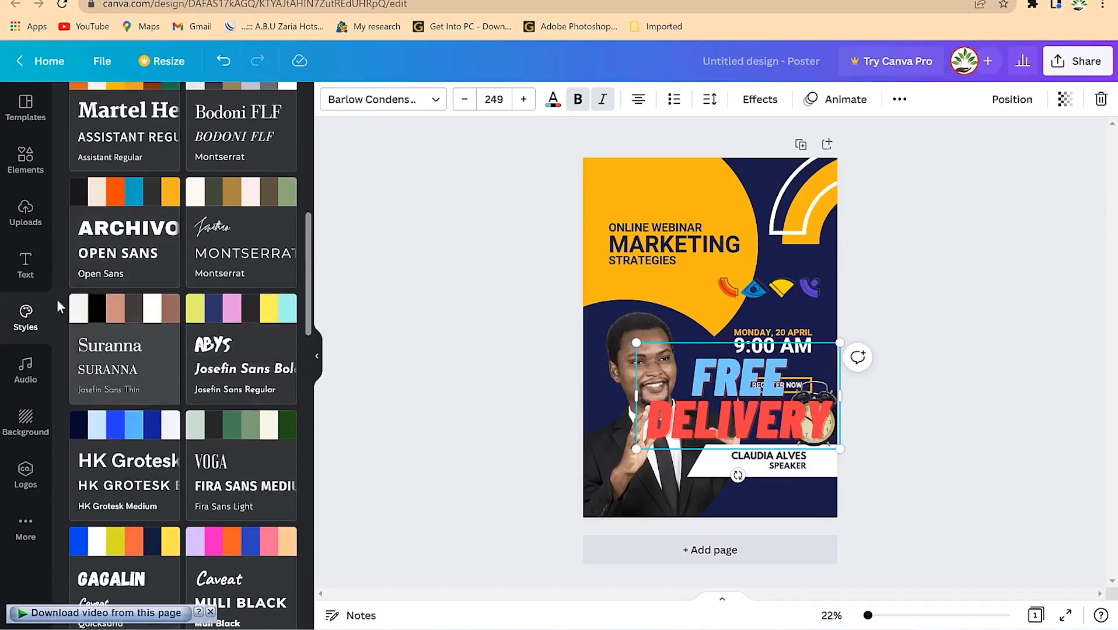
click(26, 368)
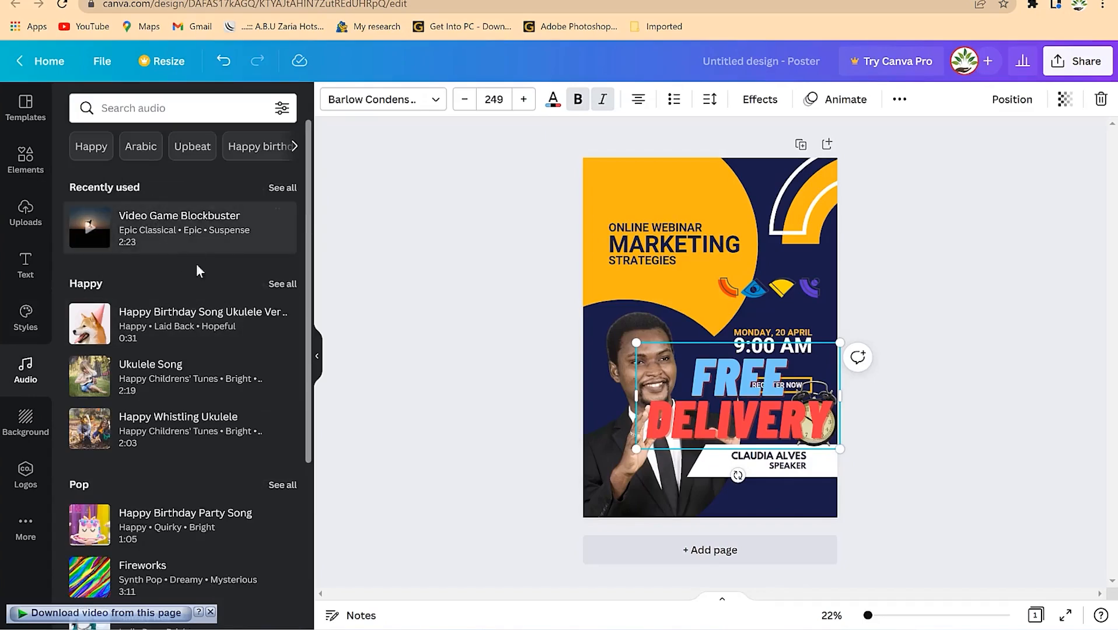
scroll(155, 321, down, 4)
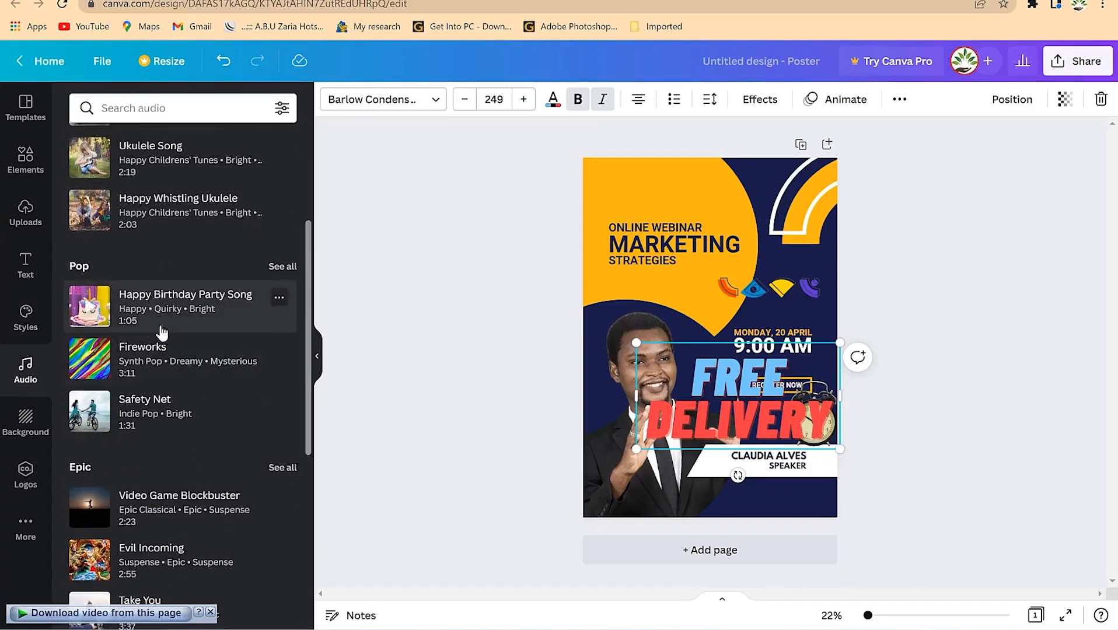
scroll(158, 332, down, 8)
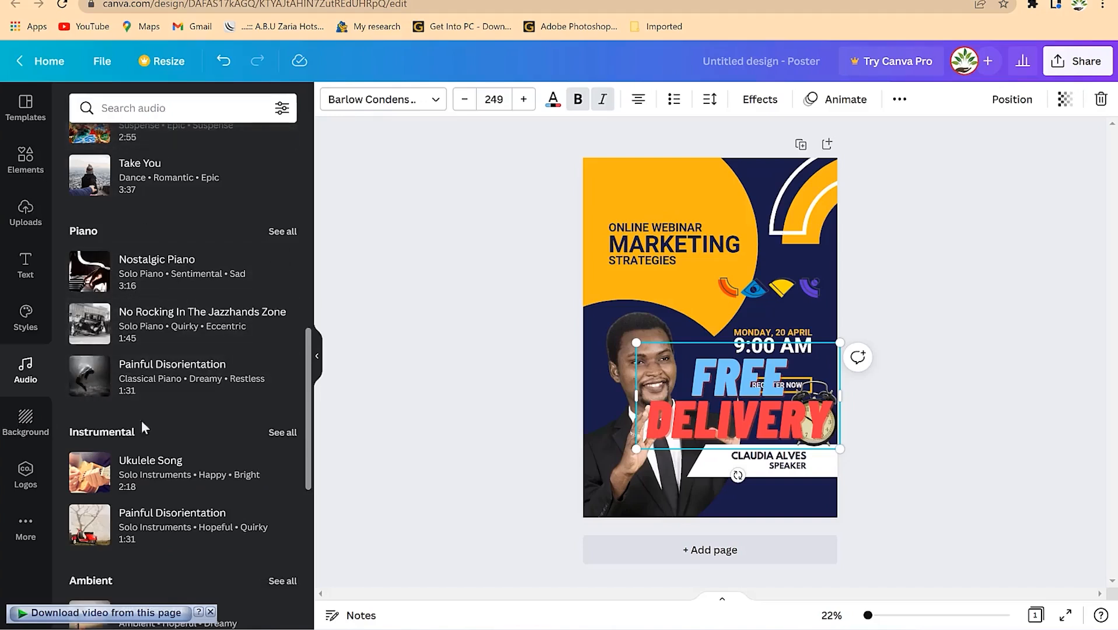
Add a second page and set its background colour to white.
click(668, 548)
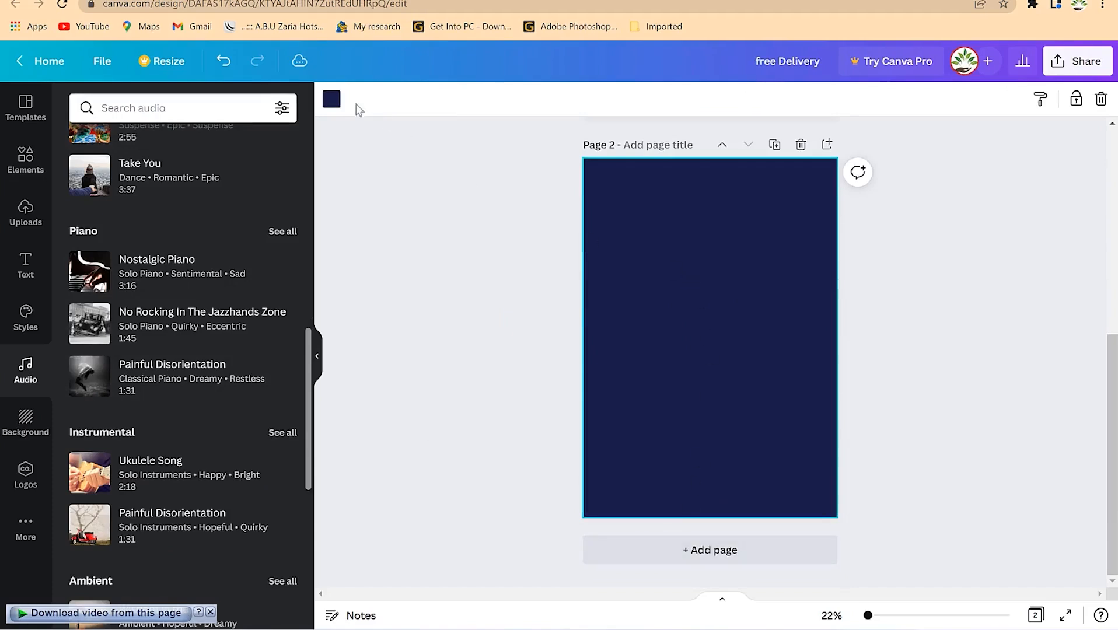
click(333, 100)
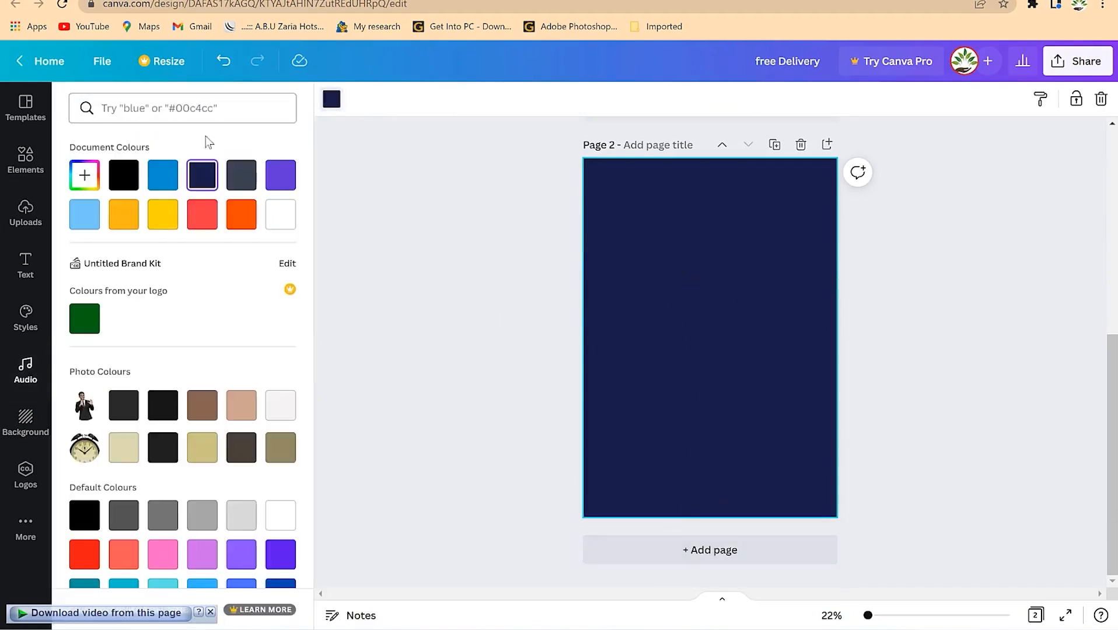
click(279, 213)
click(459, 238)
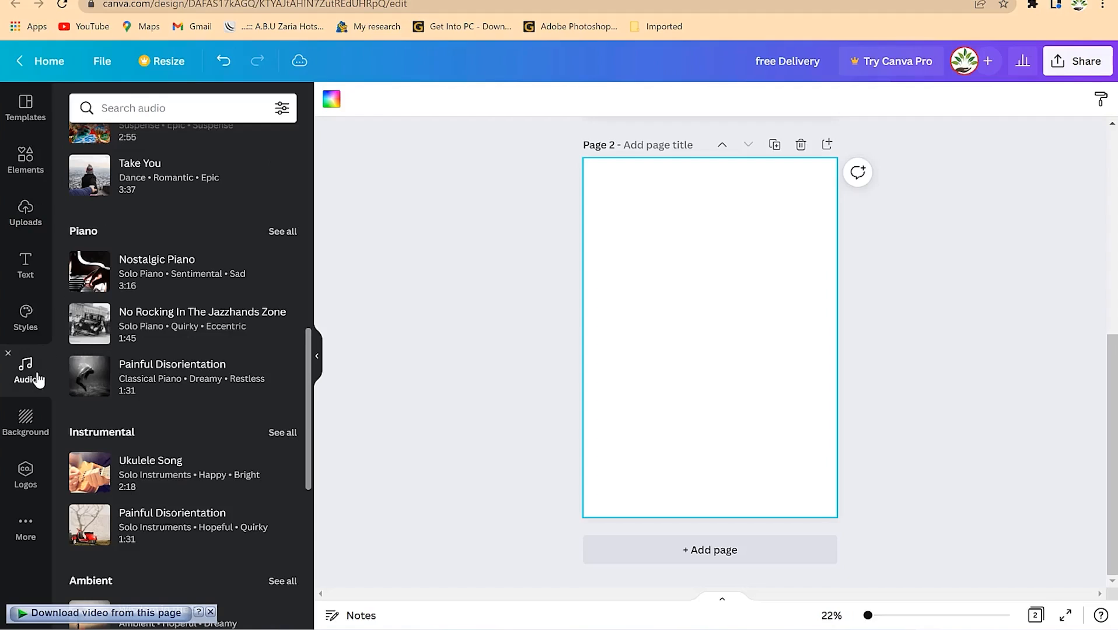
Fill page 2 with the recently used background image of a red-and-blue nebula with a planet.
click(27, 431)
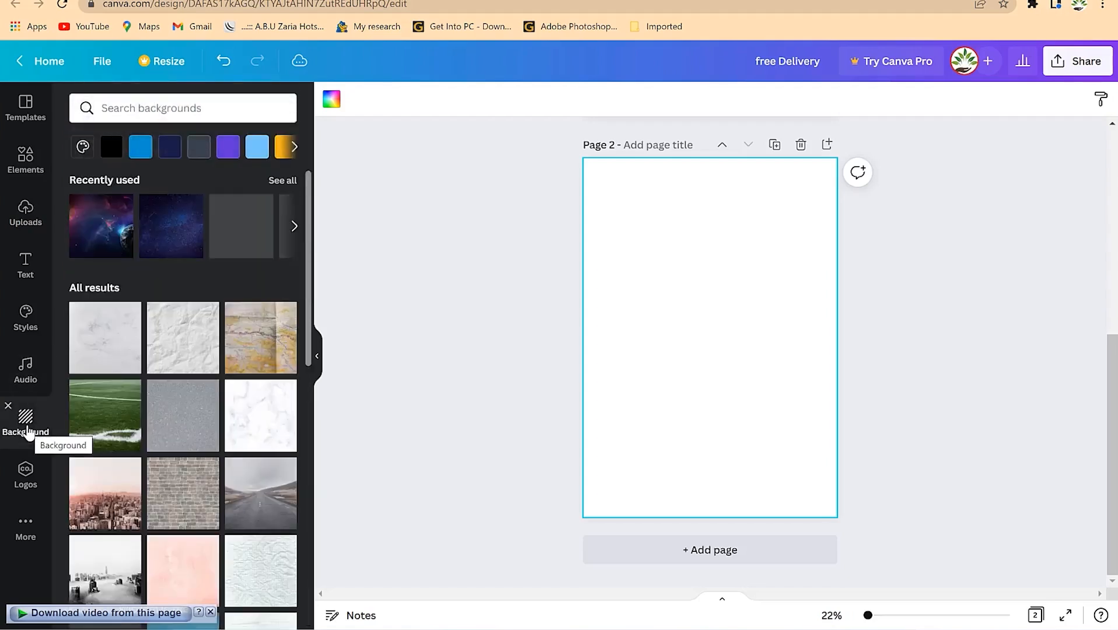
drag(91, 232, 606, 203)
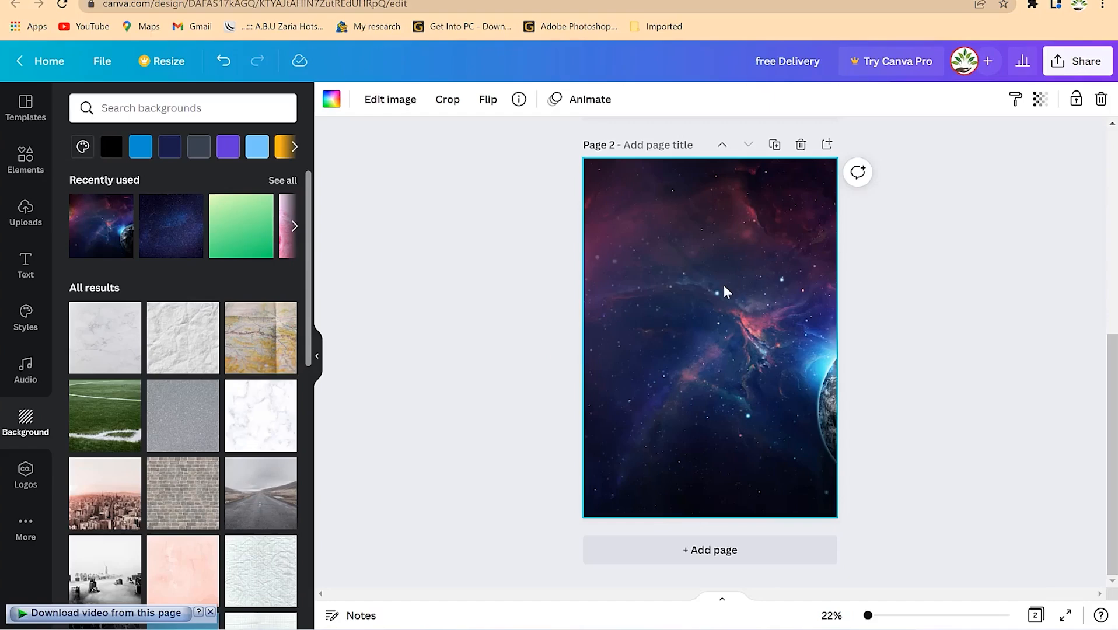
Review the brand kit logos and the additional Canva apps, such as Draw, QR Code, GIPHY and Pixabay.
click(19, 479)
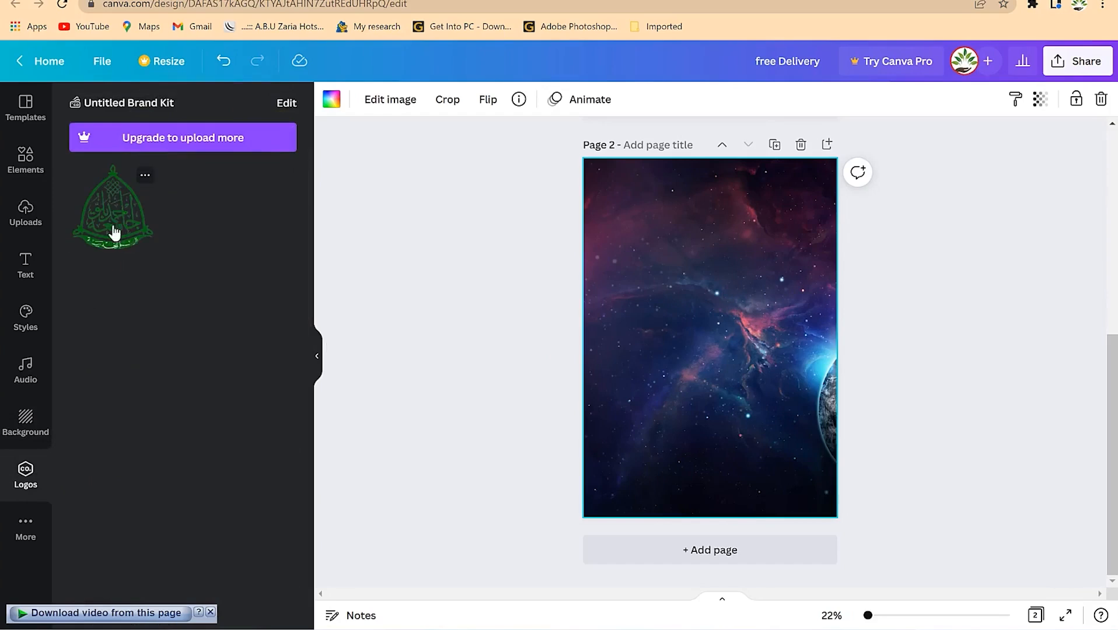
click(28, 528)
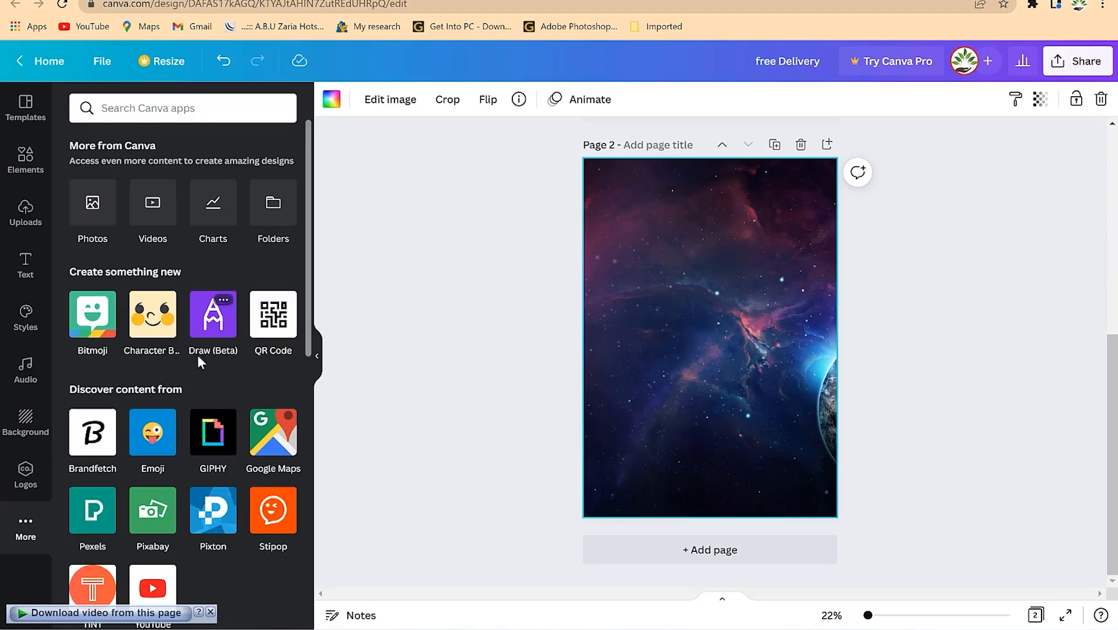
scroll(116, 391, down, 1)
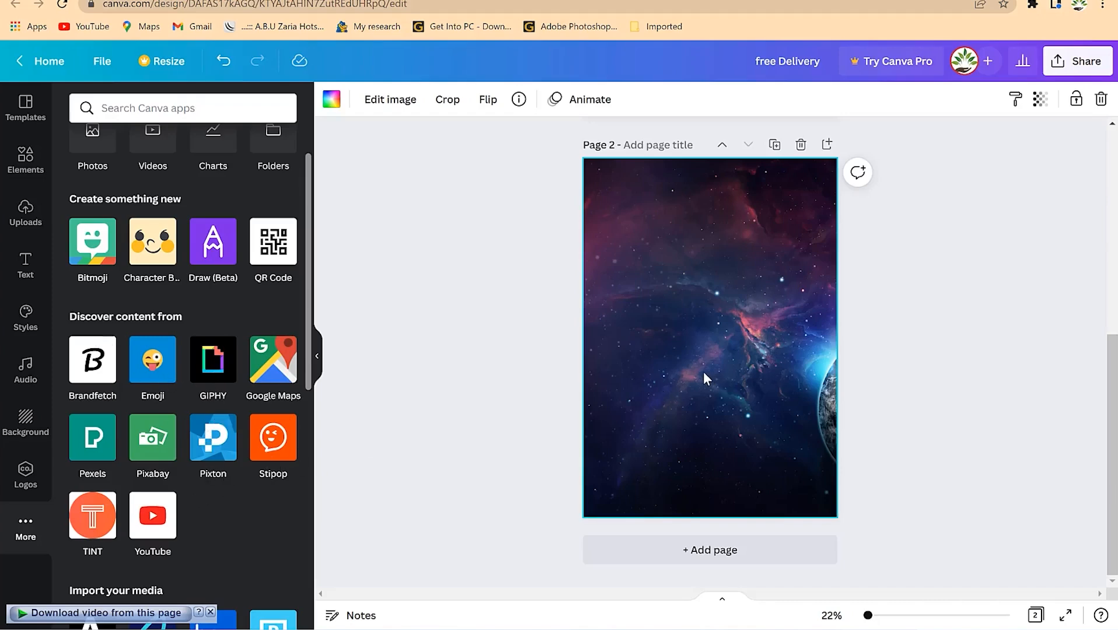
scroll(202, 338, up, 2)
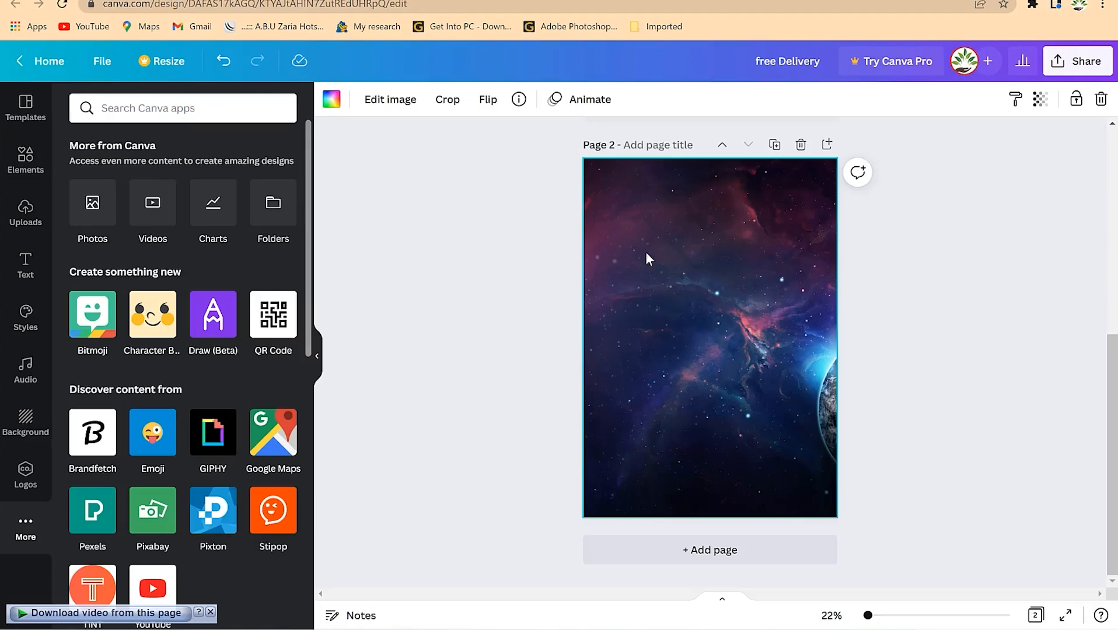
Inspect the flip options and the transparency setting of page 2's background image.
click(494, 112)
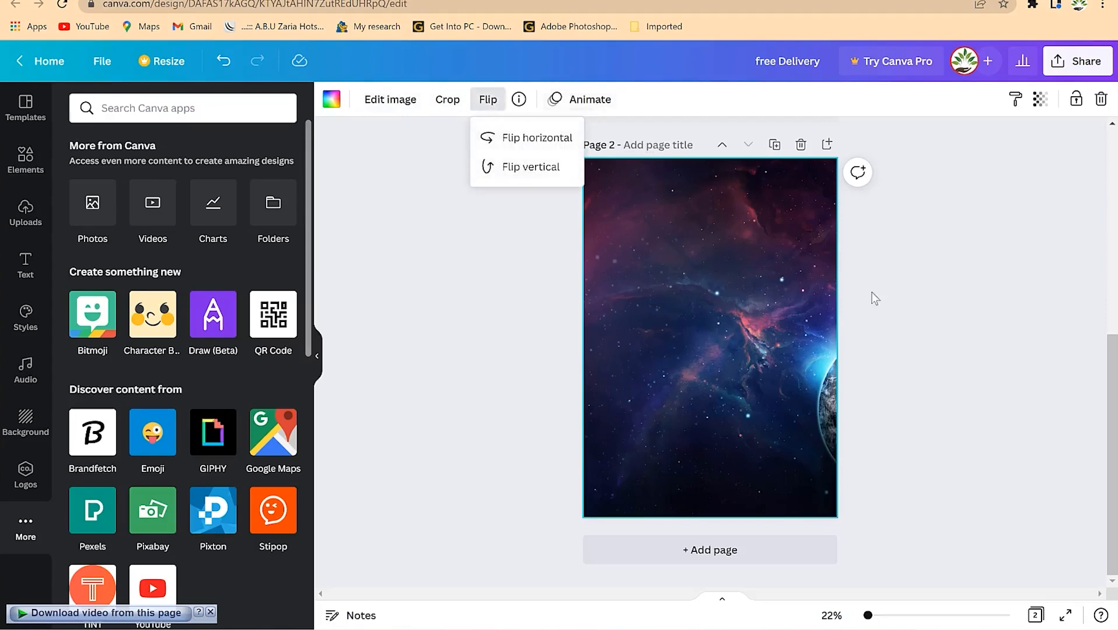
click(945, 316)
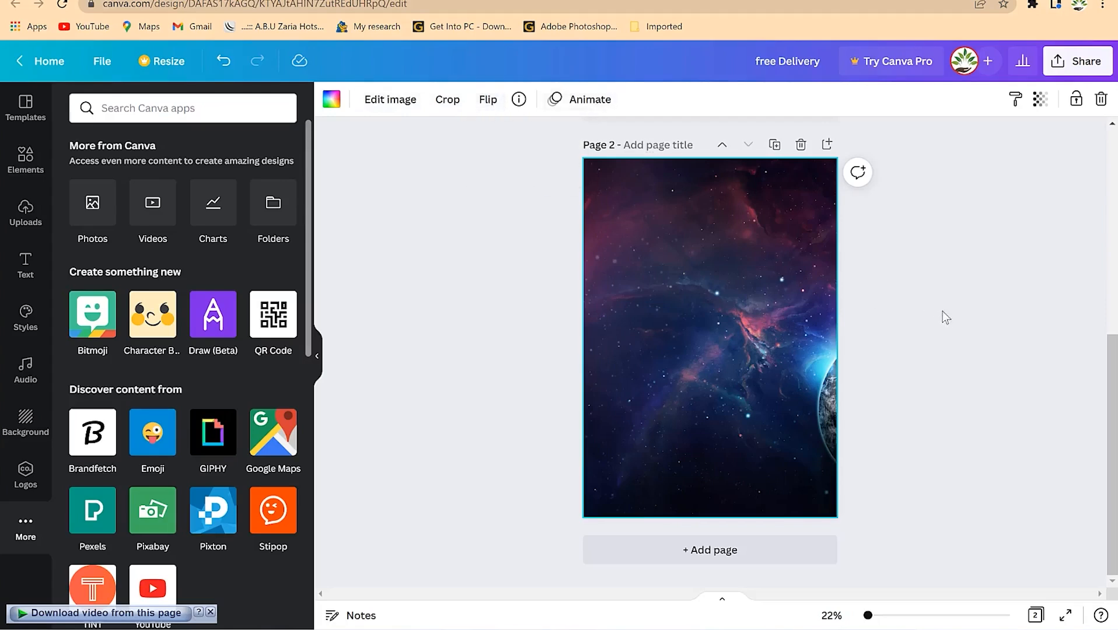
click(1039, 100)
mouse_move(1036, 159)
mouse_down()
mouse_move(953, 182)
mouse_move(1010, 159)
mouse_move(915, 176)
mouse_move(997, 160)
mouse_move(1020, 171)
mouse_move(960, 159)
mouse_move(1034, 159)
mouse_up()
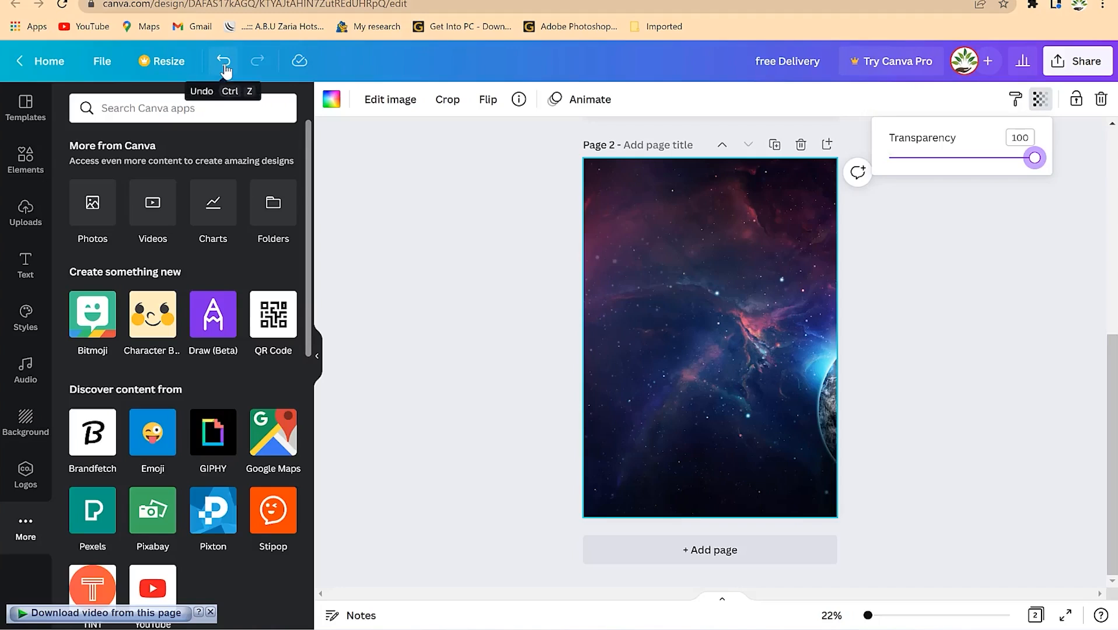
Show rulers and guides, and place vertical guides at about 10 and 30 cm and horizontal guides at about 18 and 35 cm on page 2.
click(93, 66)
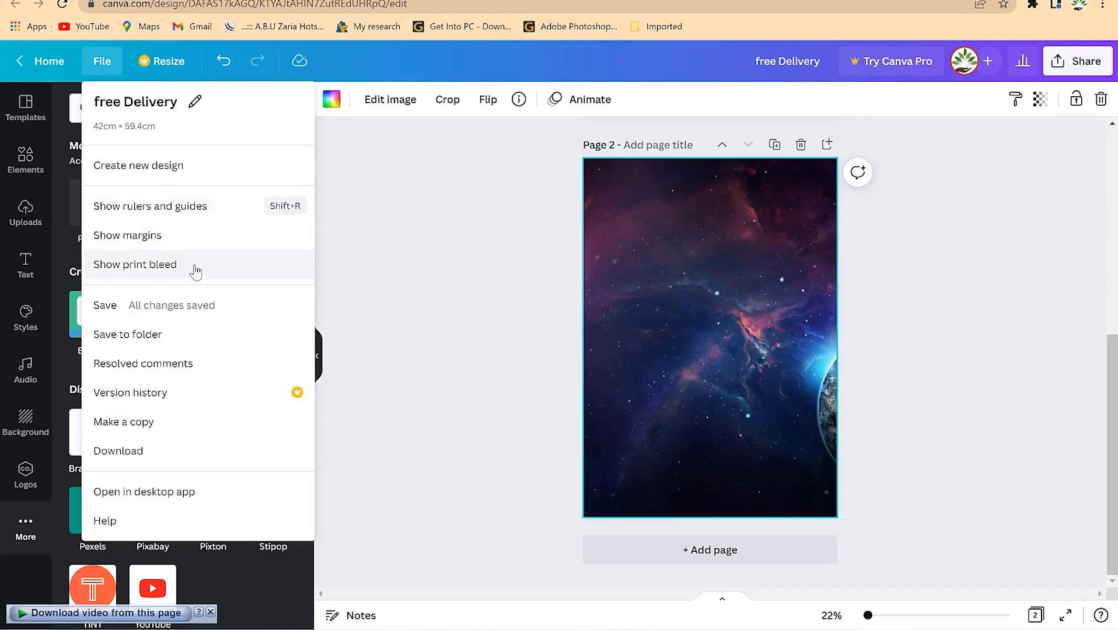
click(169, 206)
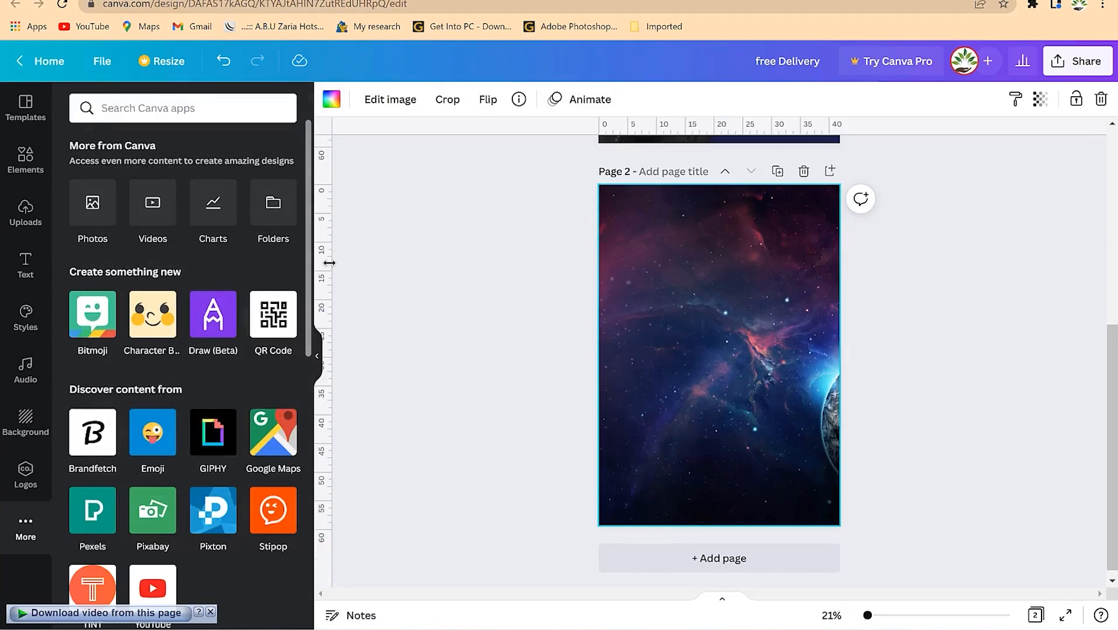
drag(329, 264, 656, 280)
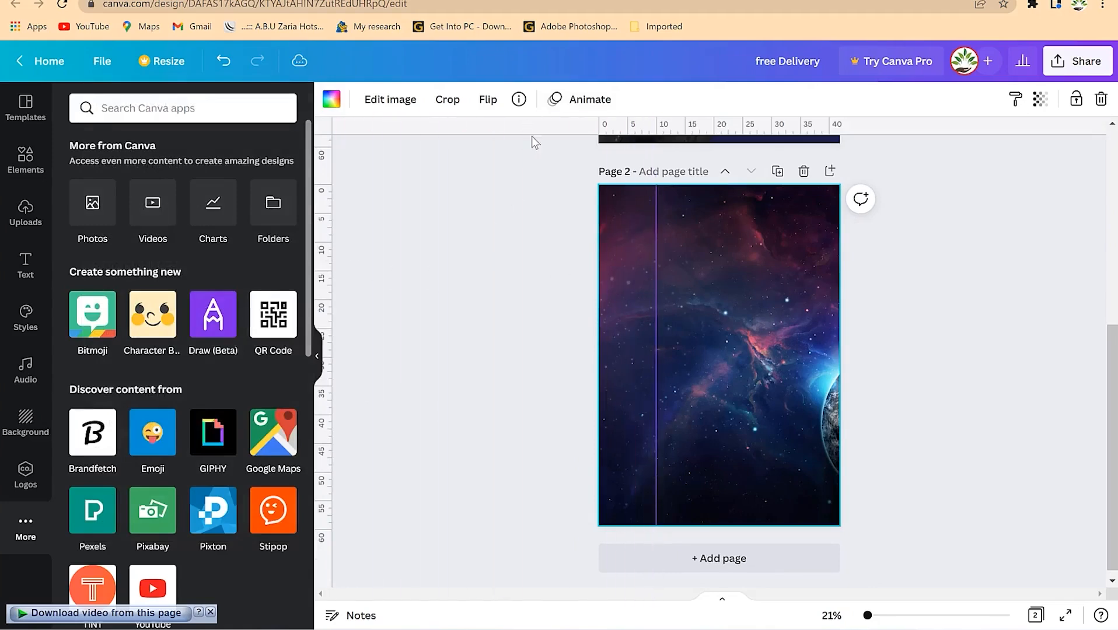
drag(535, 131, 561, 289)
drag(332, 372, 770, 373)
drag(596, 130, 626, 388)
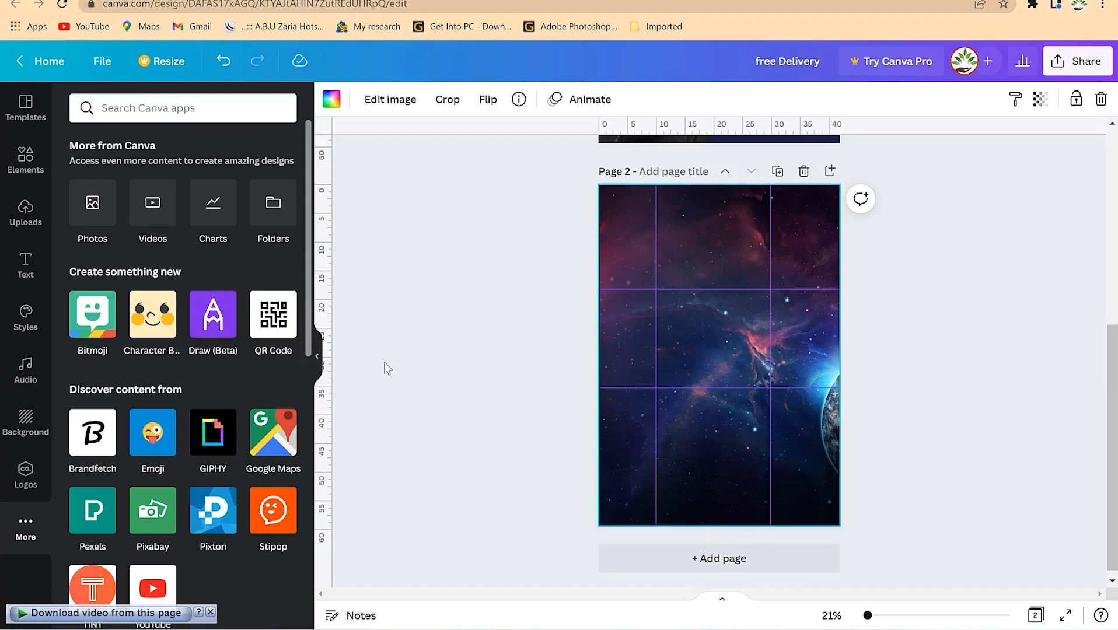
Open the file options for the design.
click(102, 61)
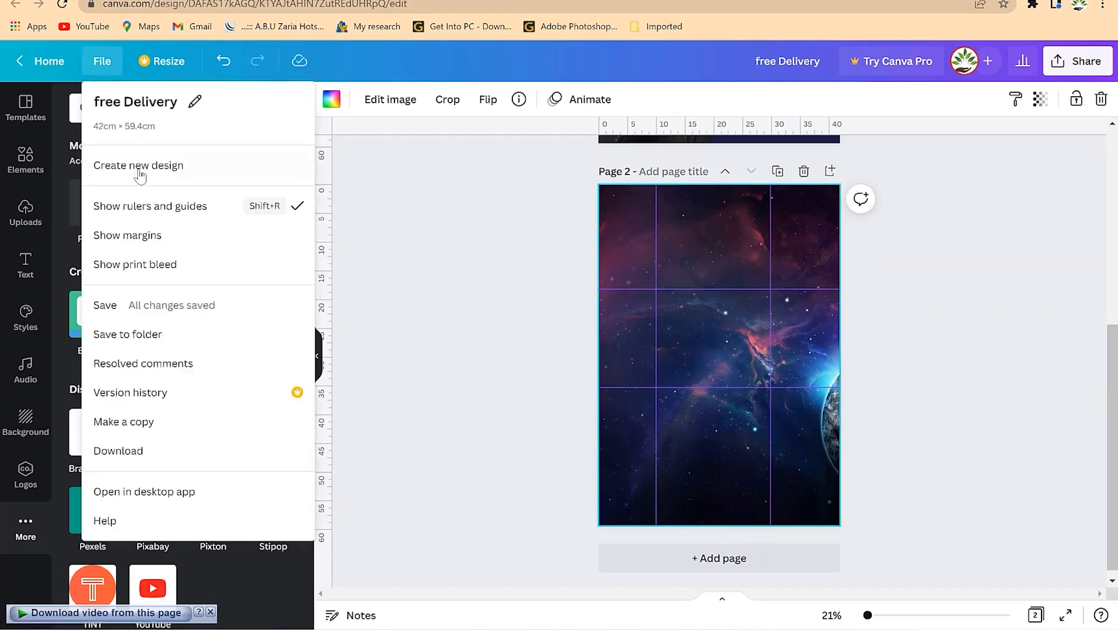